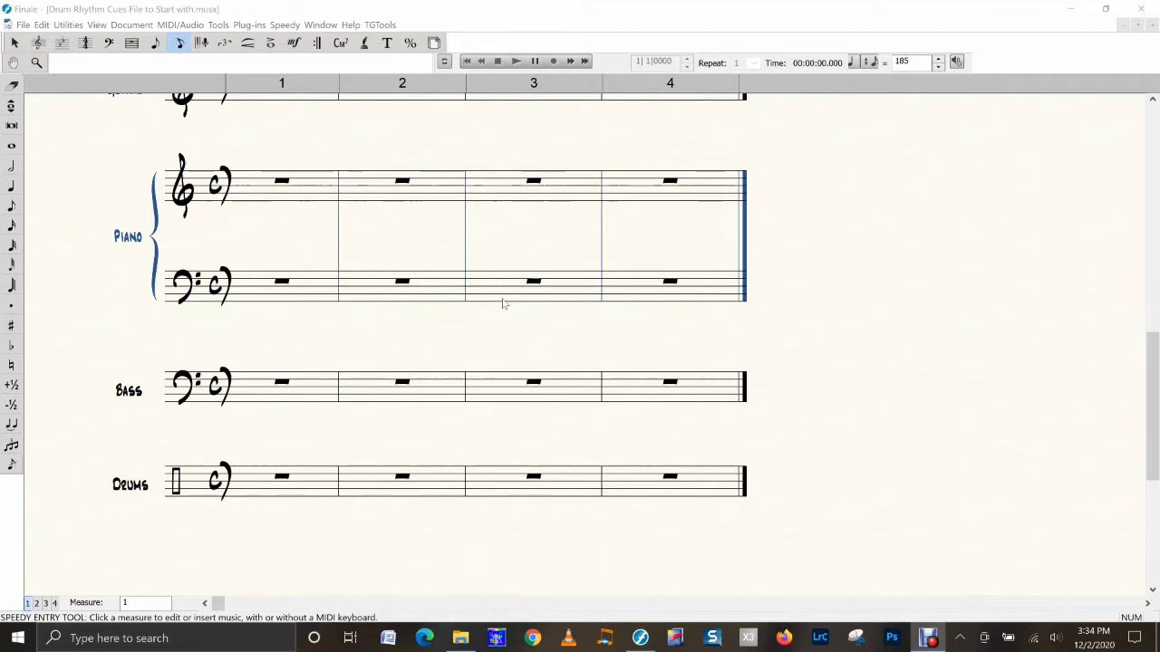
Add a new staff just above the Drums staff with the Staff tool.
{"action": "left_click", "coordinate": [39, 44]}
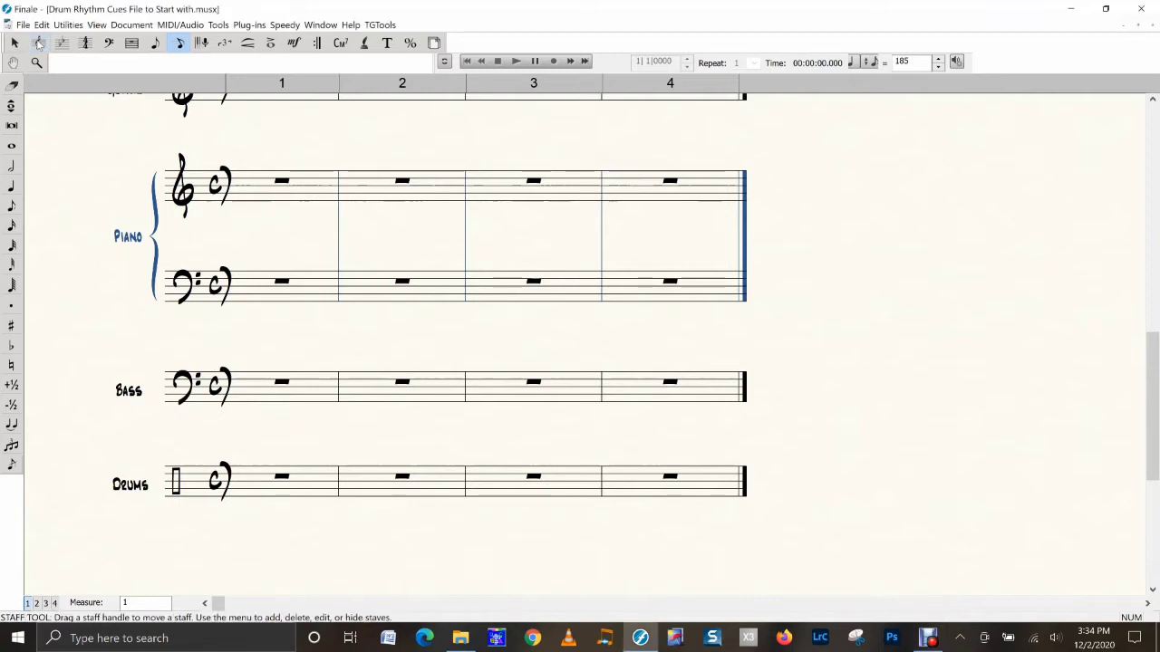
{"action": "left_click", "coordinate": [39, 44]}
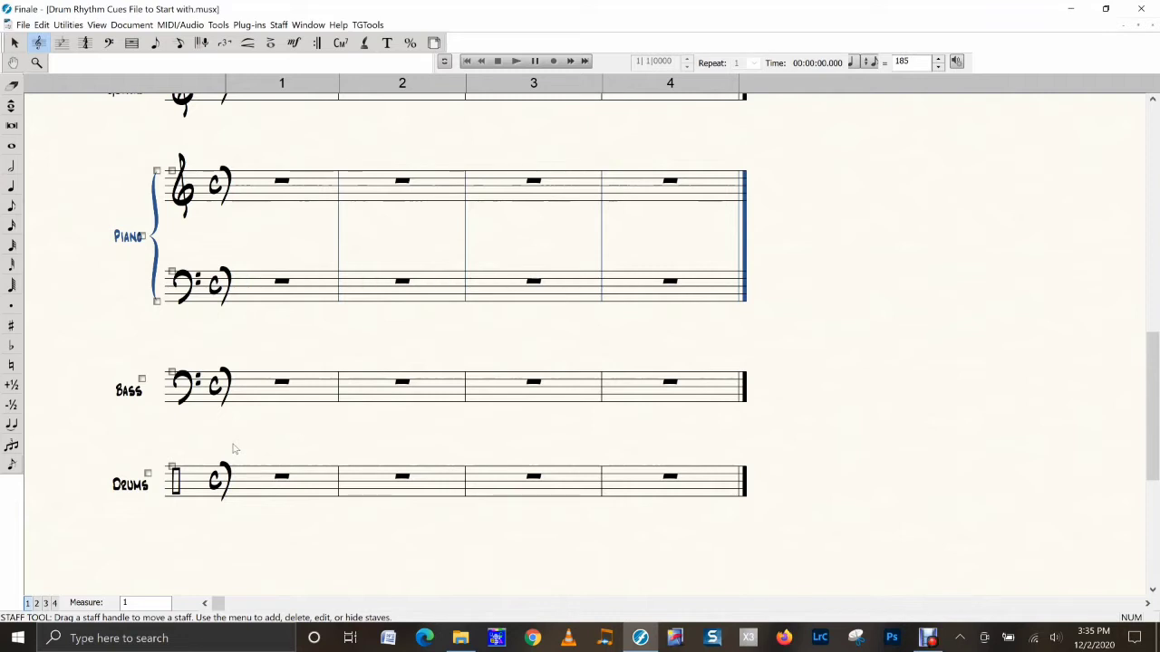
{"action": "double_click", "coordinate": [233, 444]}
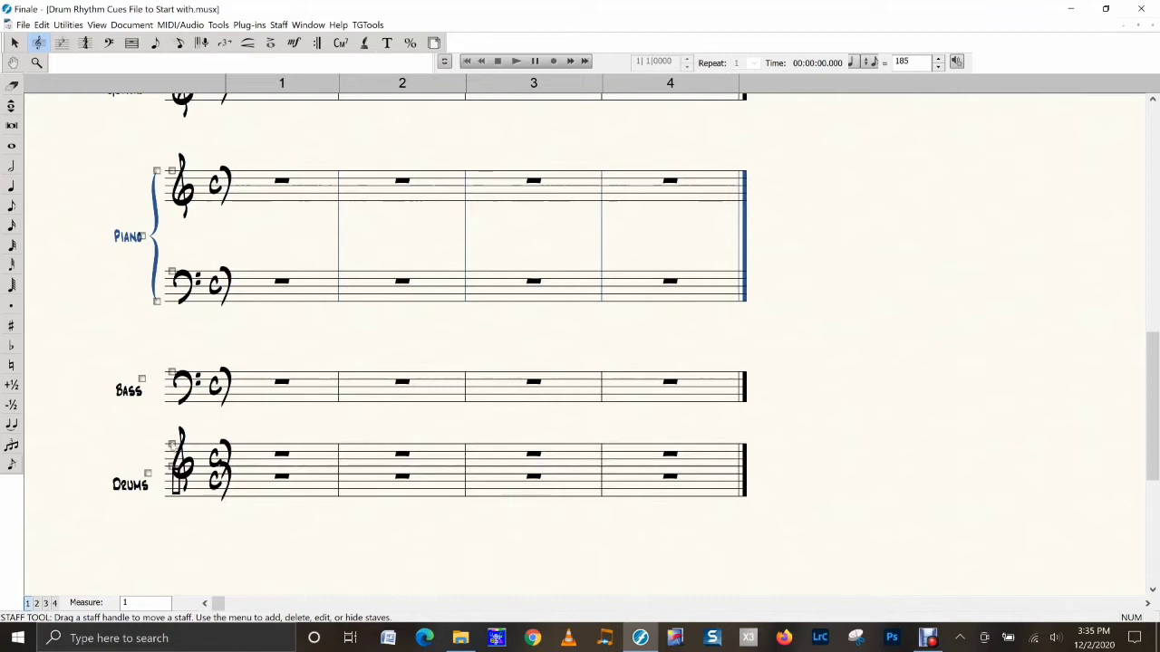
In the new staff's attributes, disable rests in empty measures, barlines, clefs, endings and text repeats, key signatures, lyrics and measure numbers.
{"action": "right_click", "coordinate": [171, 445]}
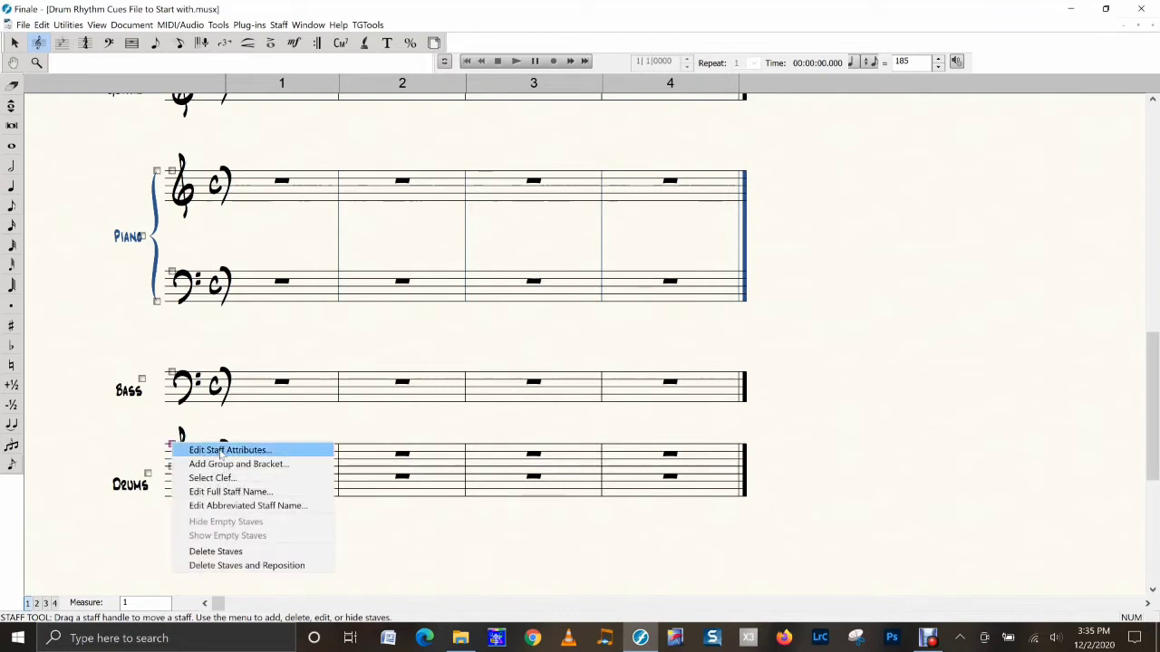
{"action": "left_click", "coordinate": [277, 455]}
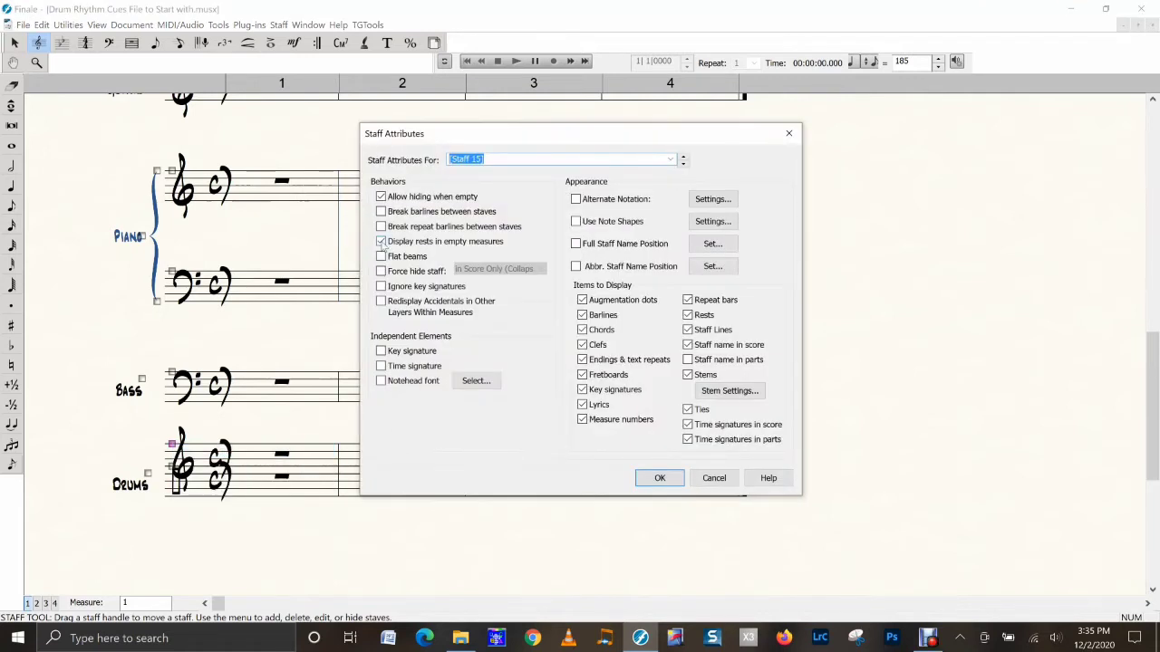
{"action": "left_click", "coordinate": [382, 241]}
{"action": "left_click", "coordinate": [582, 314]}
{"action": "left_click", "coordinate": [582, 330]}
{"action": "left_click", "coordinate": [582, 345]}
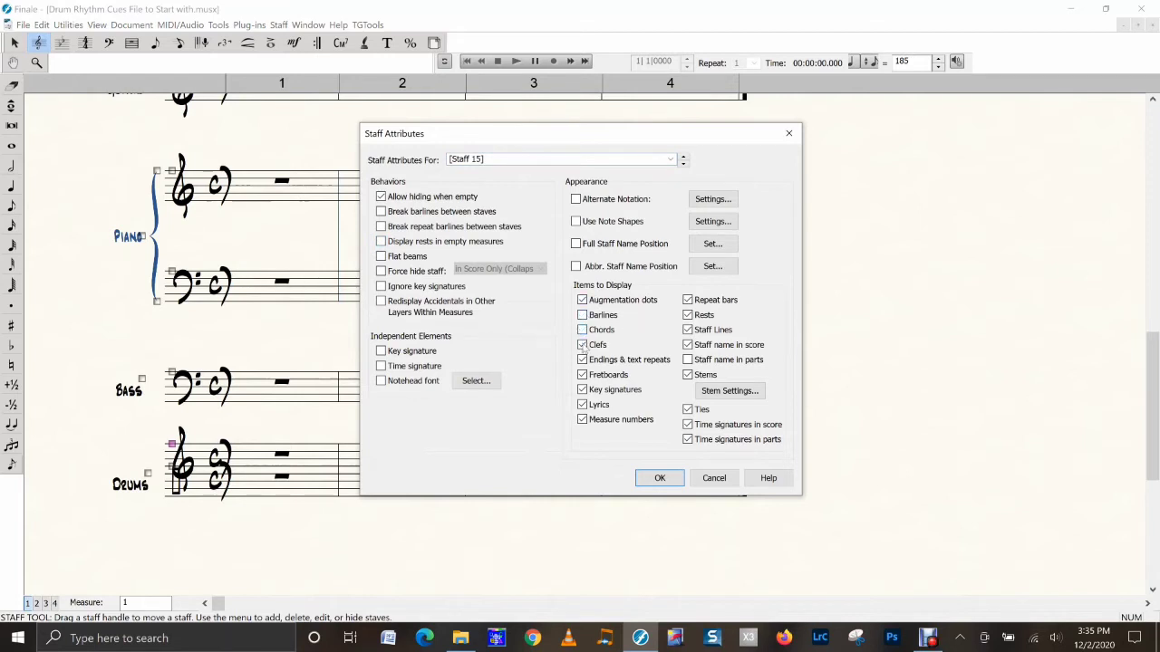
{"action": "left_click", "coordinate": [582, 360]}
{"action": "left_click", "coordinate": [582, 374]}
{"action": "left_click", "coordinate": [582, 390]}
{"action": "left_click", "coordinate": [582, 404]}
{"action": "left_click", "coordinate": [583, 419]}
Hide the new staff's repeat bars, staff lines, staff name in score, and time signatures in score and parts.
{"action": "left_click", "coordinate": [687, 300]}
{"action": "left_click", "coordinate": [688, 330]}
{"action": "left_click", "coordinate": [687, 344]}
{"action": "left_click", "coordinate": [687, 360]}
{"action": "left_click", "coordinate": [688, 425]}
{"action": "left_click", "coordinate": [689, 440]}
Enable alternate notation for the new staff as Rhythmic Notation with stems up and apply the staff attributes.
{"action": "left_click", "coordinate": [576, 200]}
{"action": "left_click", "coordinate": [698, 203]}
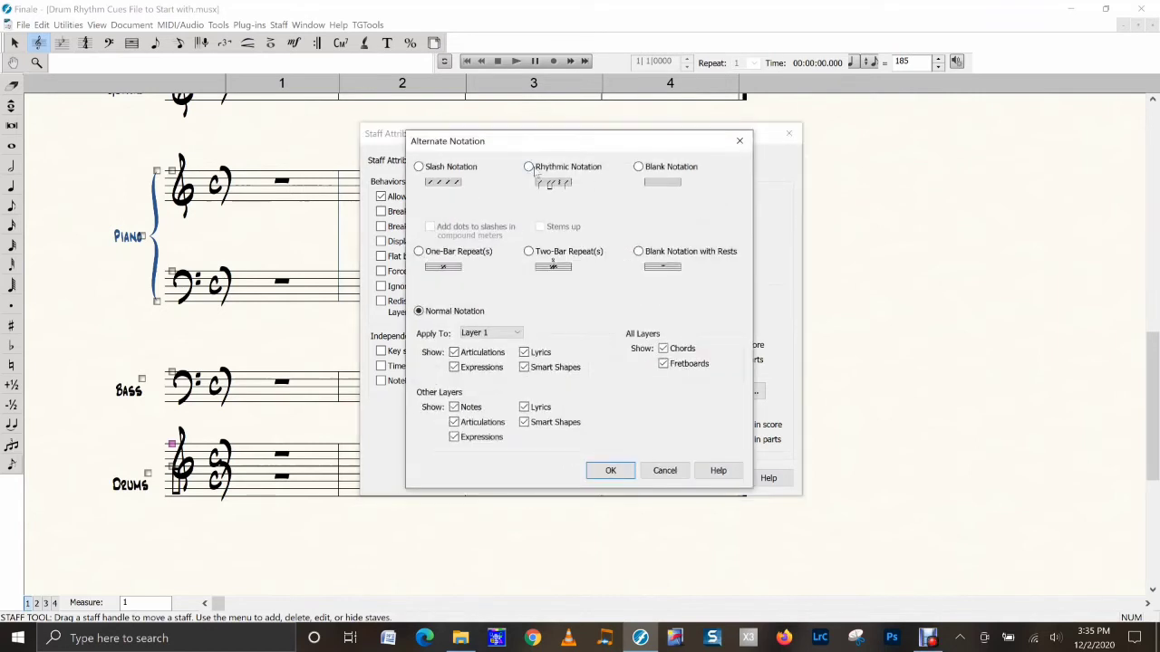
{"action": "left_click", "coordinate": [529, 167]}
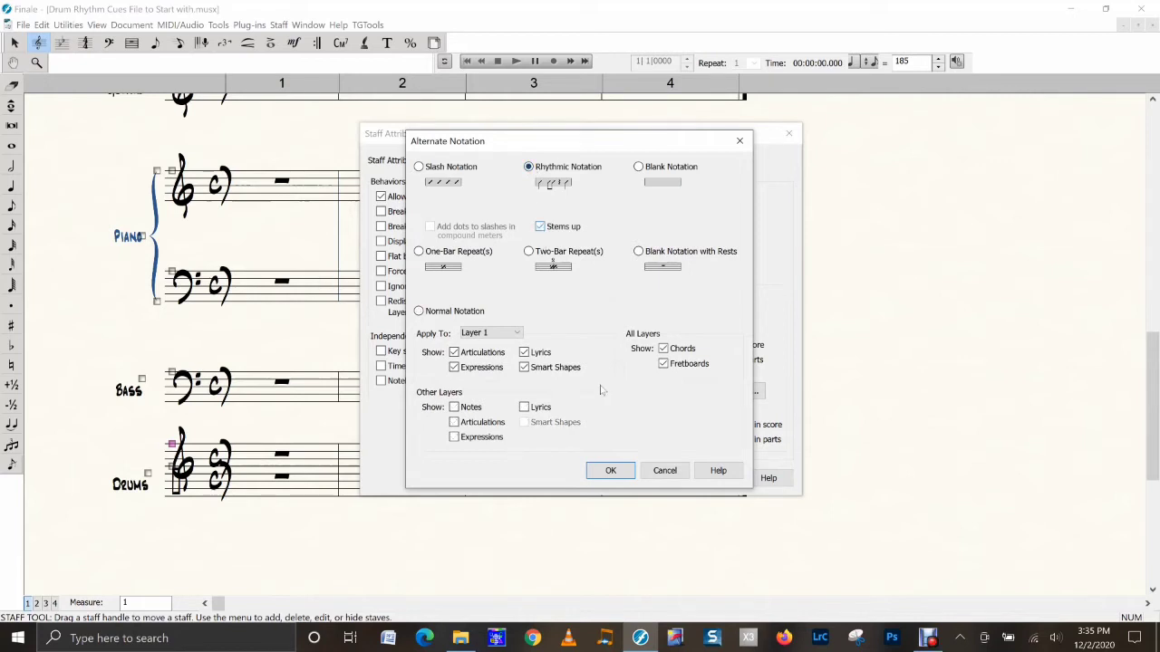
{"action": "left_click", "coordinate": [609, 469]}
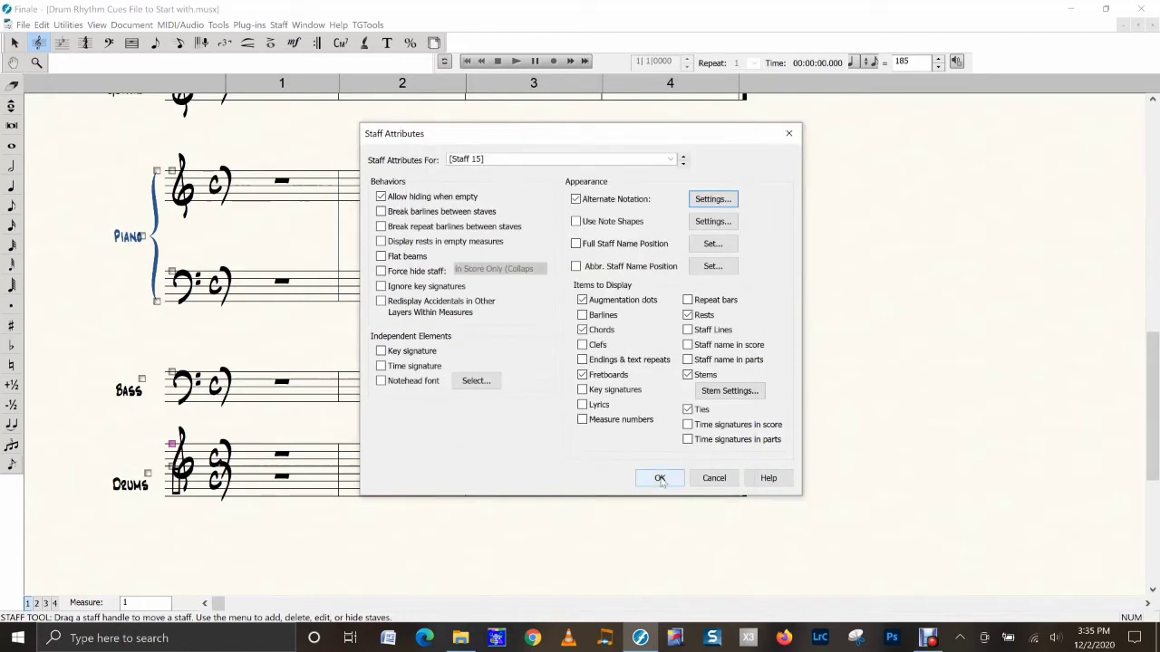
{"action": "left_click", "coordinate": [656, 477]}
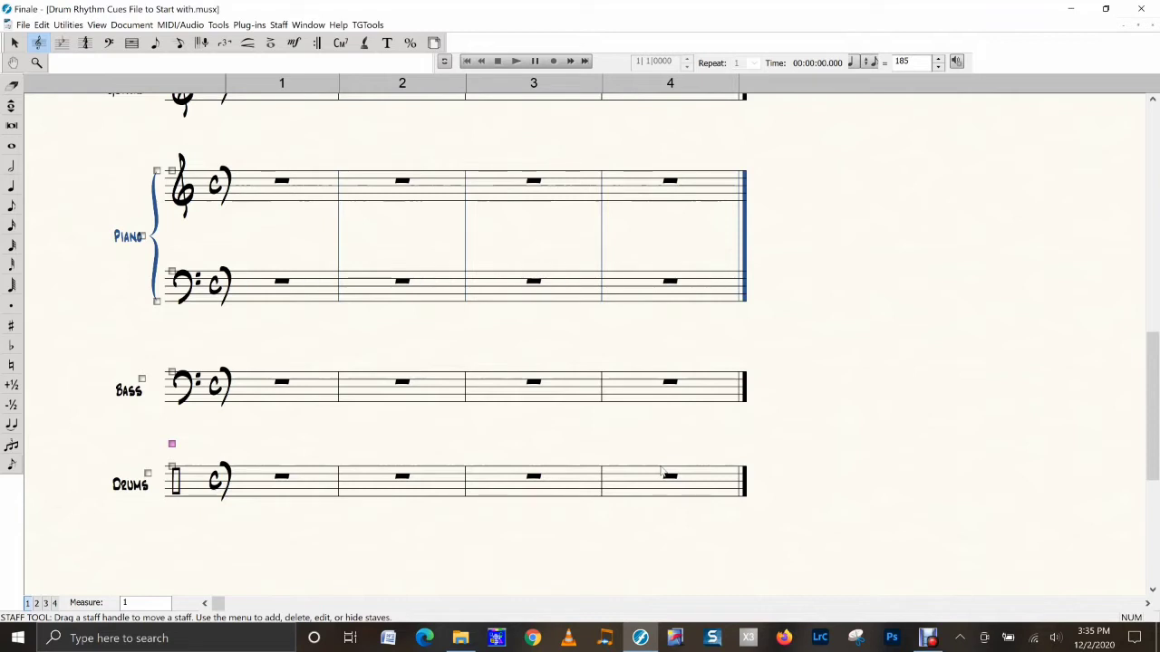
Mute the new blank staff's playback in the Score Manager's instrument list.
{"action": "left_click", "coordinate": [319, 26]}
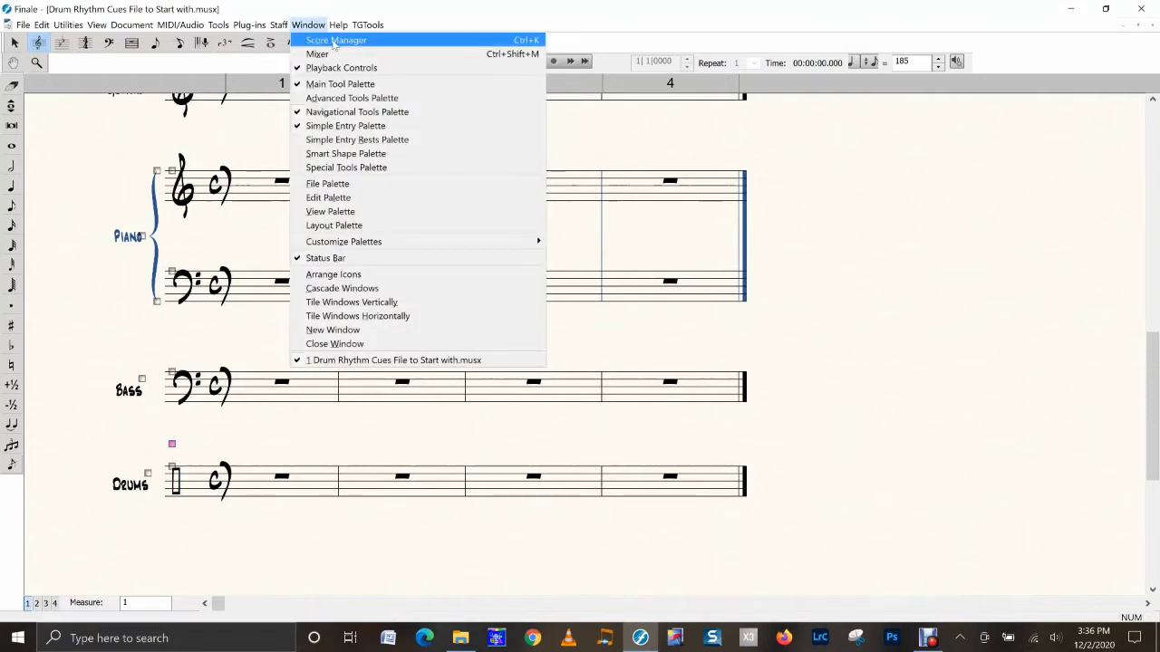
{"action": "left_click", "coordinate": [337, 40]}
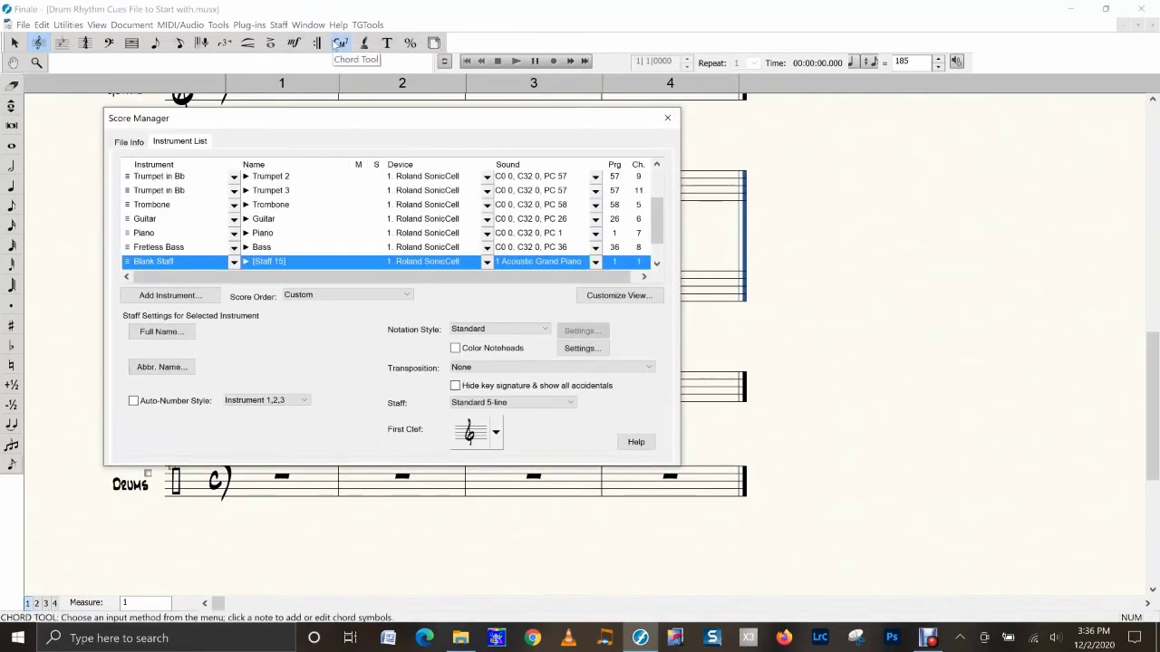
{"action": "scroll", "coordinate": [235, 238], "scroll_direction": "down", "scroll_amount": 1}
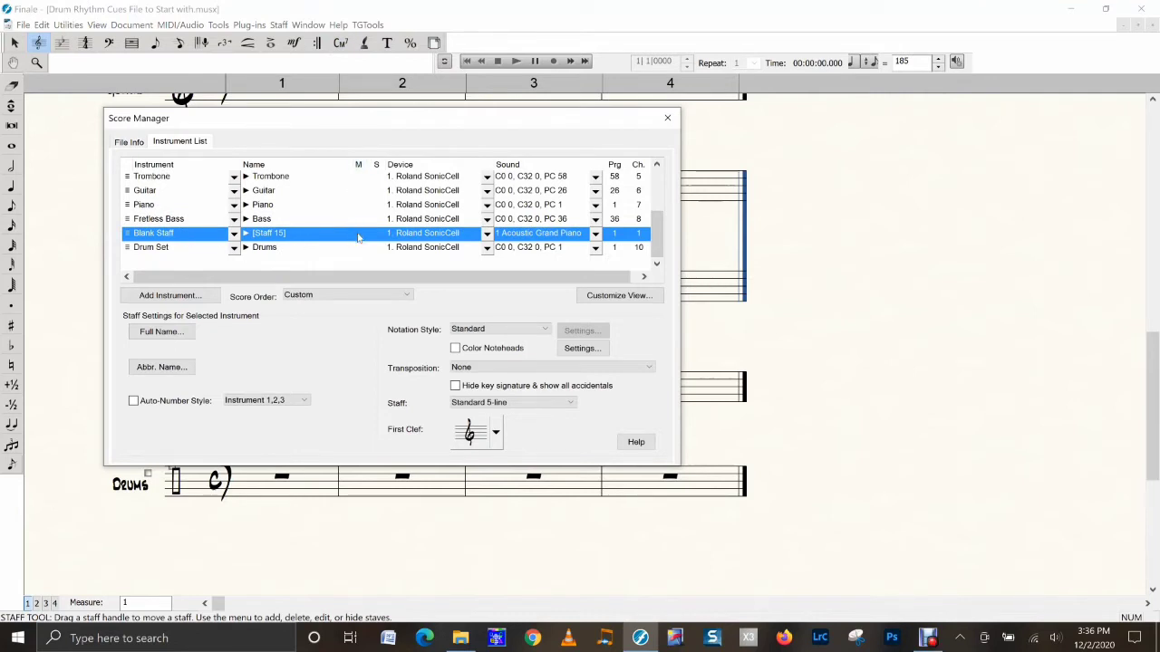
{"action": "left_click", "coordinate": [358, 234]}
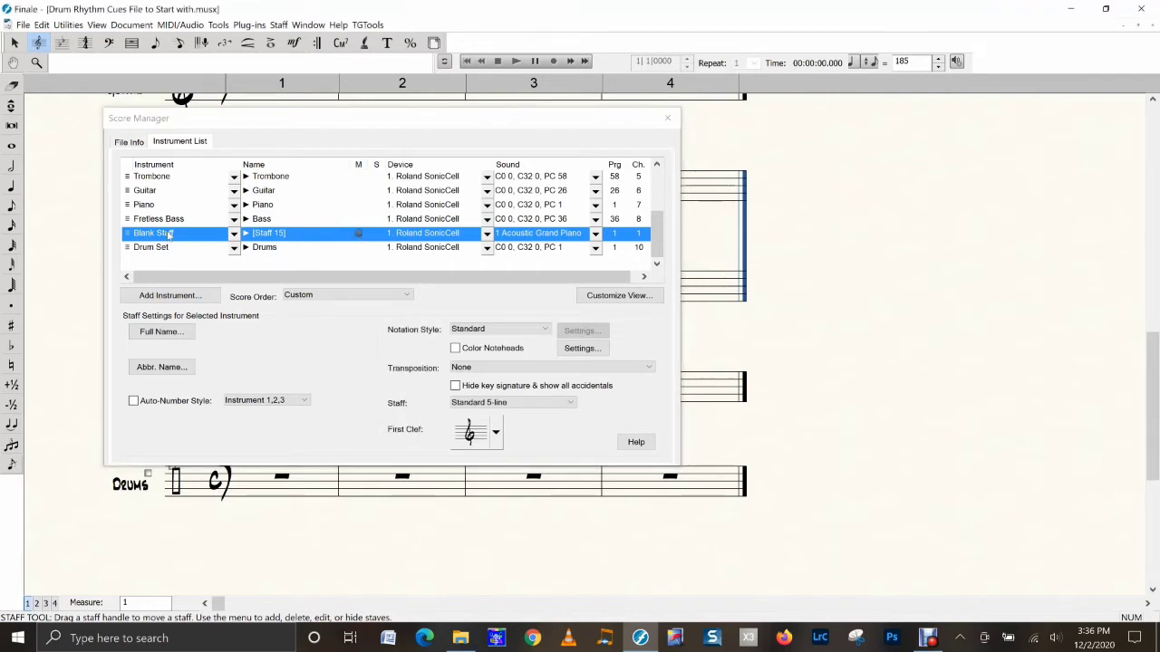
{"action": "left_click", "coordinate": [667, 118]}
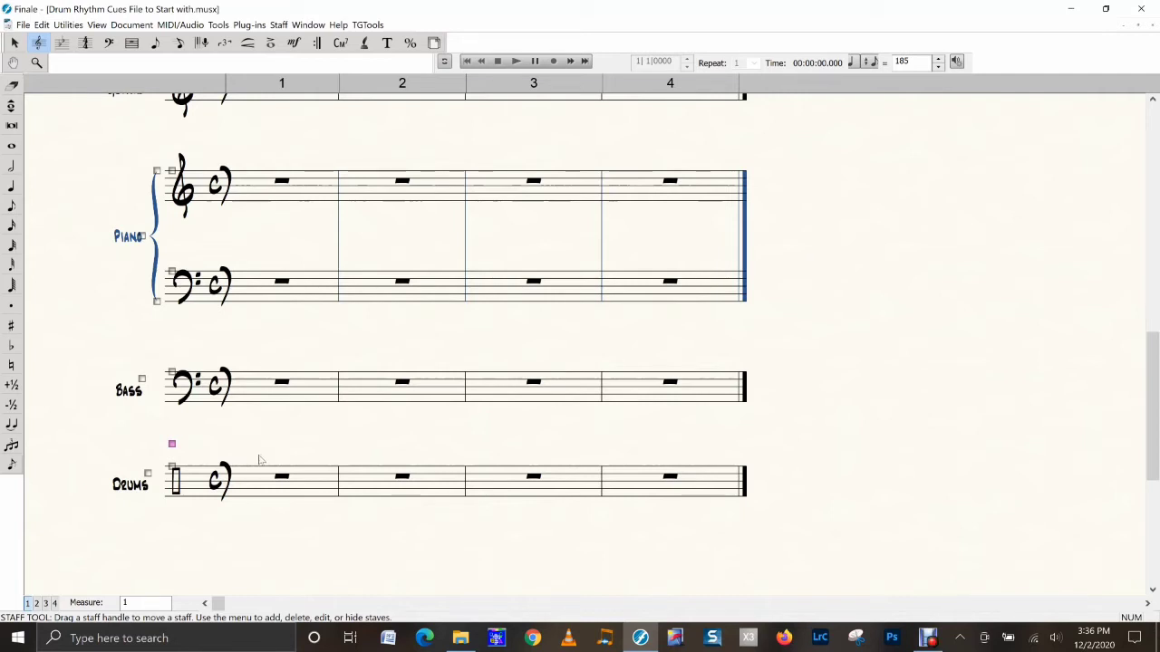
With Speedy Entry, enter two quarter notes and a half note in measure 1 of the hidden cue staff.
{"action": "left_click", "coordinate": [109, 43]}
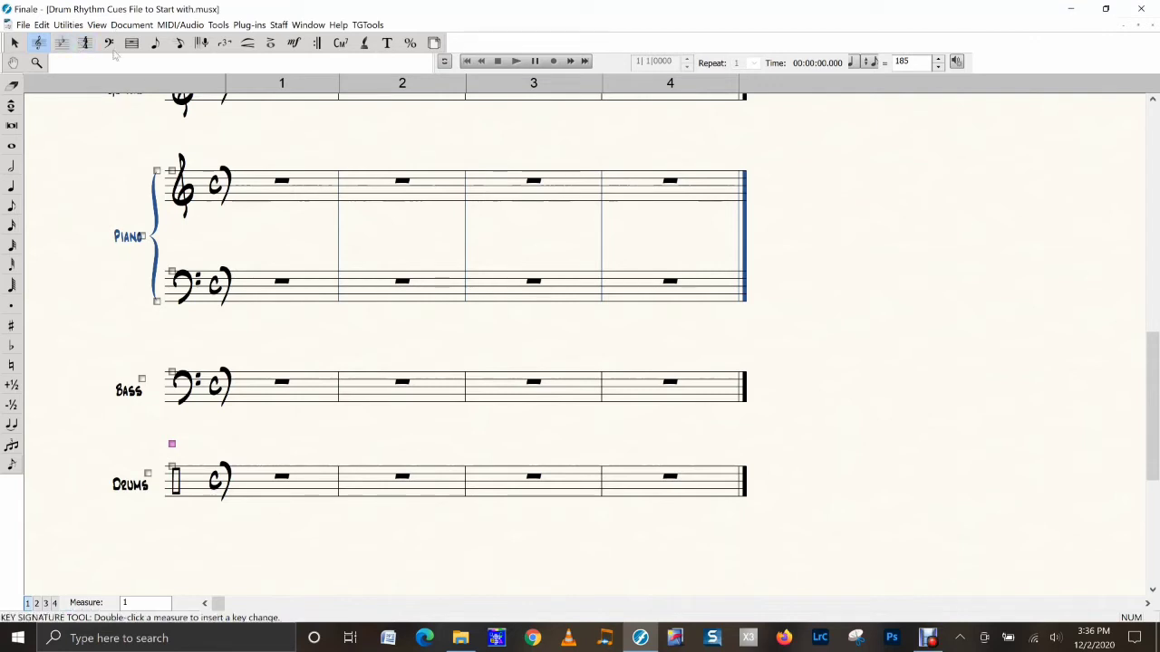
{"action": "left_click", "coordinate": [180, 44]}
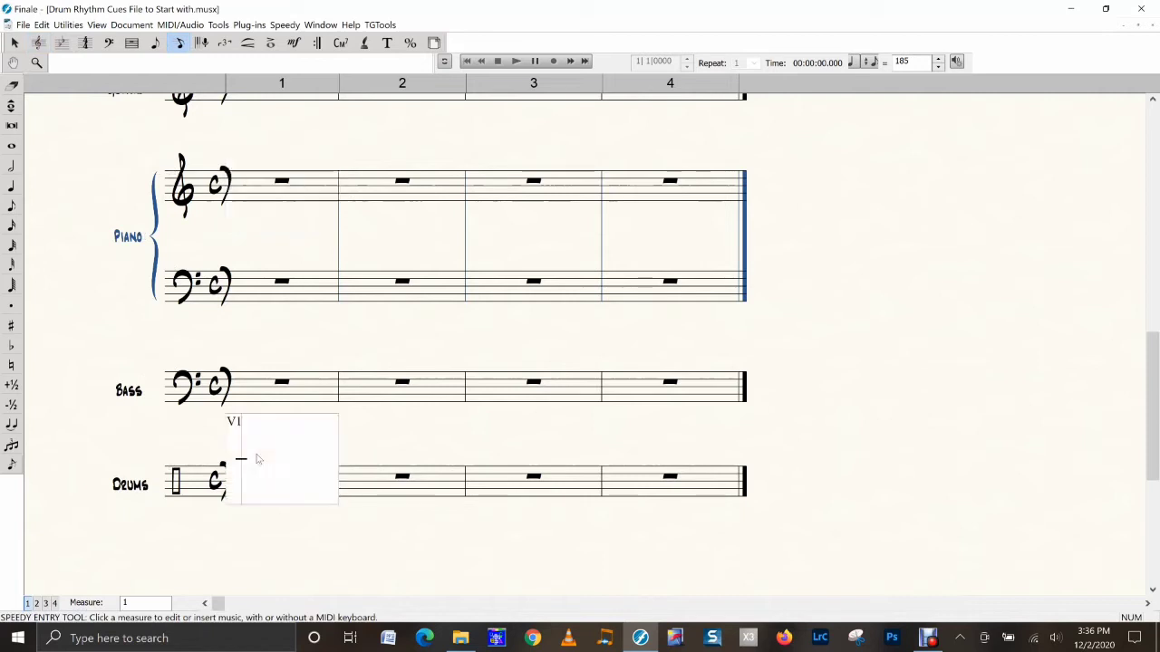
{"action": "left_click", "coordinate": [258, 459]}
{"action": "key", "text": "5"}
{"action": "key", "text": "5"}
{"action": "key", "text": "6"}
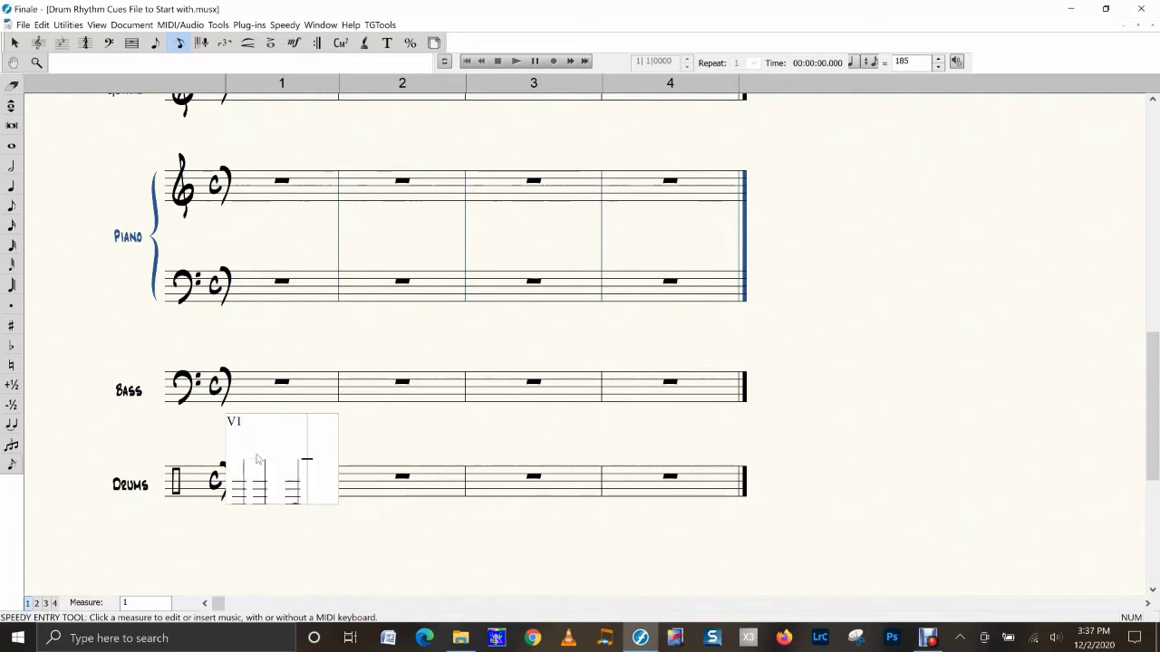
Enter a quarter note, two eighth notes and a half note in measure 2 of the cue staff.
{"action": "key", "text": "5"}
{"action": "key", "text": "4"}
{"action": "key", "text": "4"}
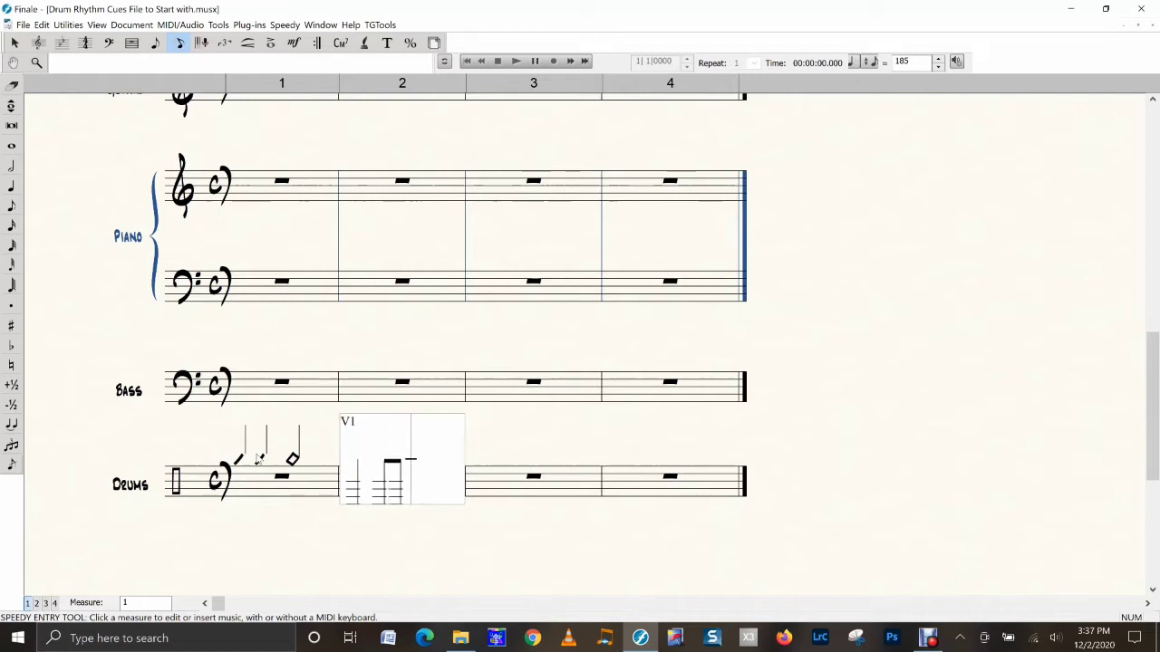
{"action": "key", "text": "6"}
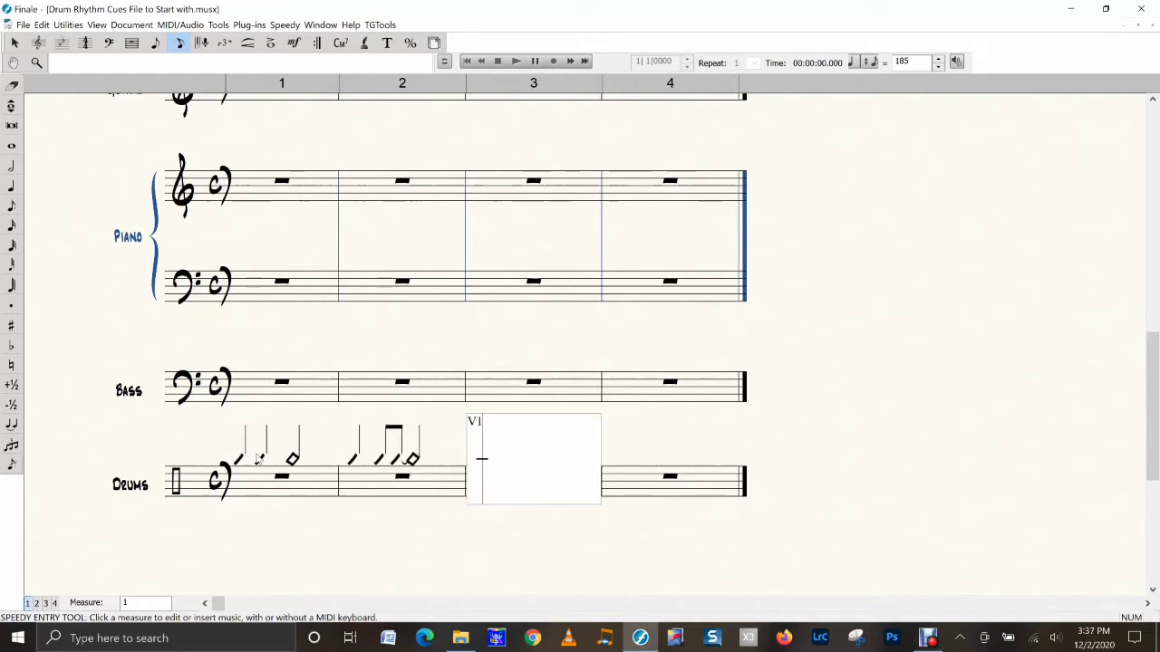
Fill measure 3 of the cue staff with two quarters, two eighths, an eighth rest and an eighth tied over the barline.
{"action": "key", "text": "5"}
{"action": "key", "text": "5"}
{"action": "key", "text": "4"}
{"action": "key", "text": "4"}
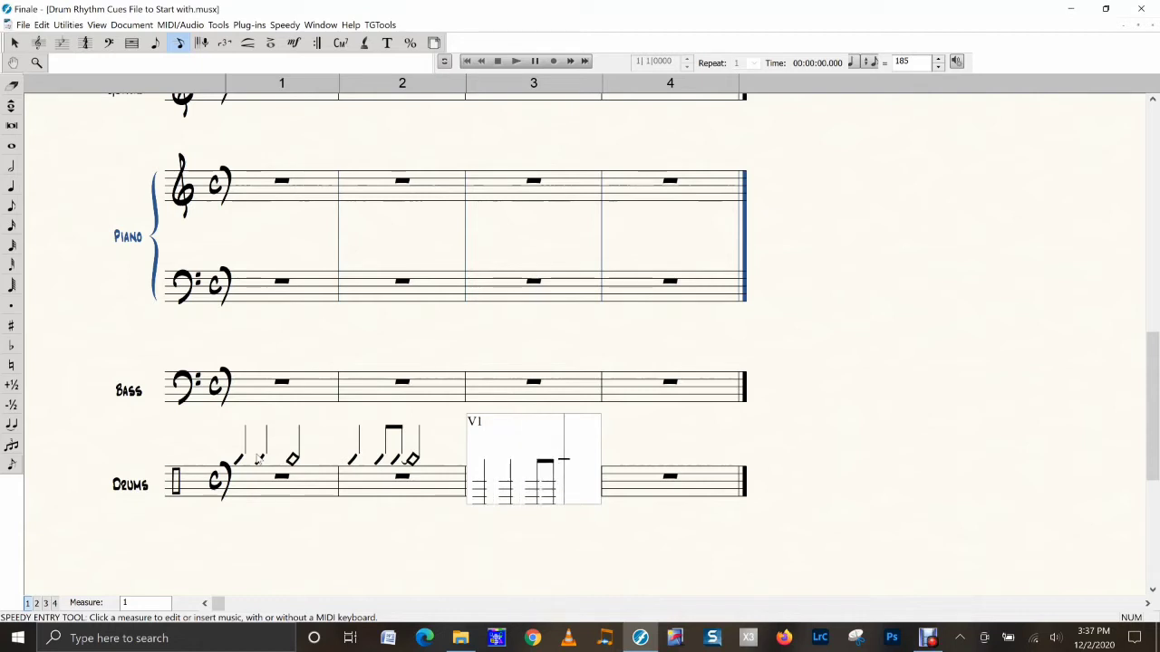
{"action": "key", "text": "4"}
{"action": "key", "text": "4"}
{"action": "key", "text": "="}
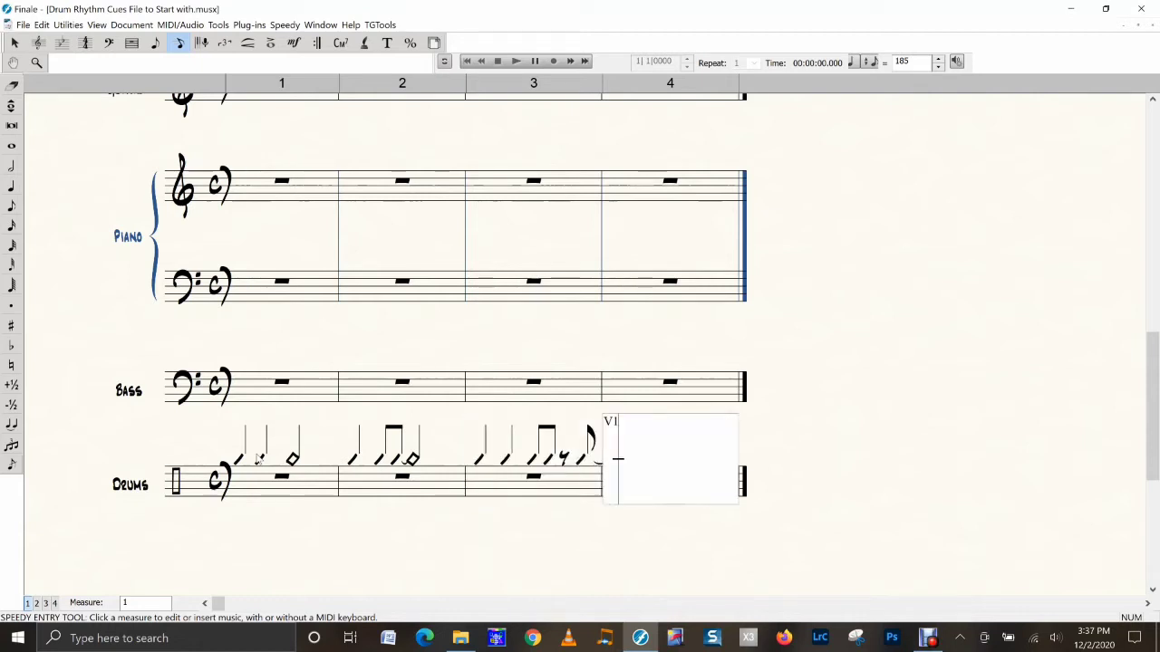
Enter a half note and a half rest in measure 4 of the cue staff and finish note entry.
{"action": "key", "text": "5"}
{"action": "key", "text": "6"}
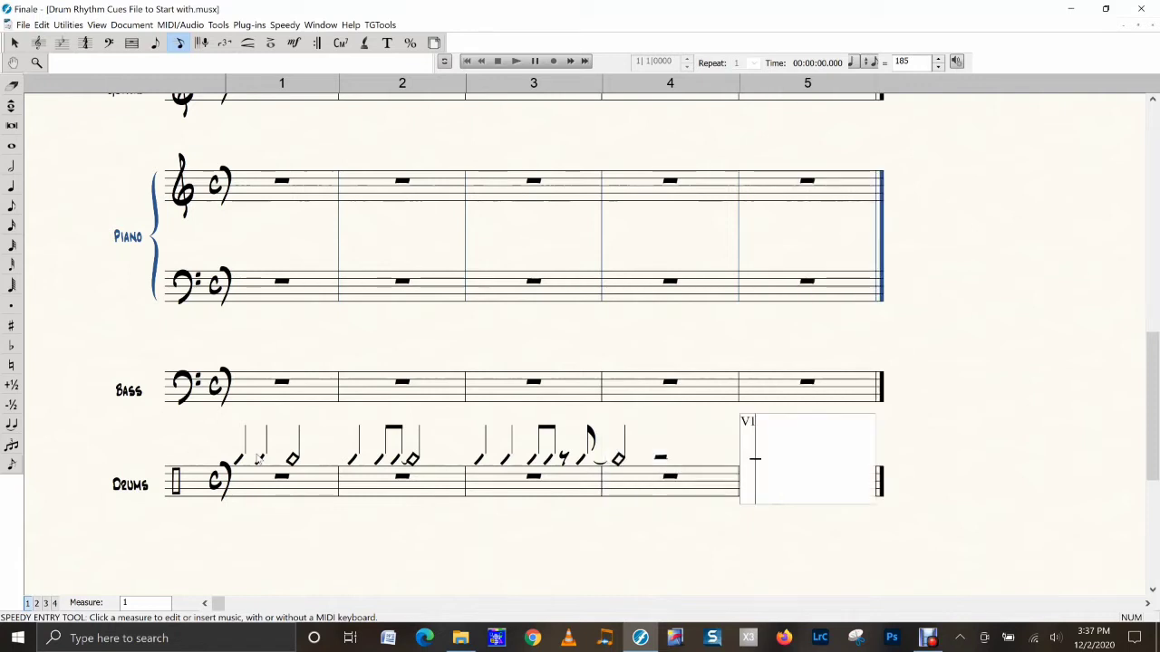
{"action": "left_click", "coordinate": [405, 546]}
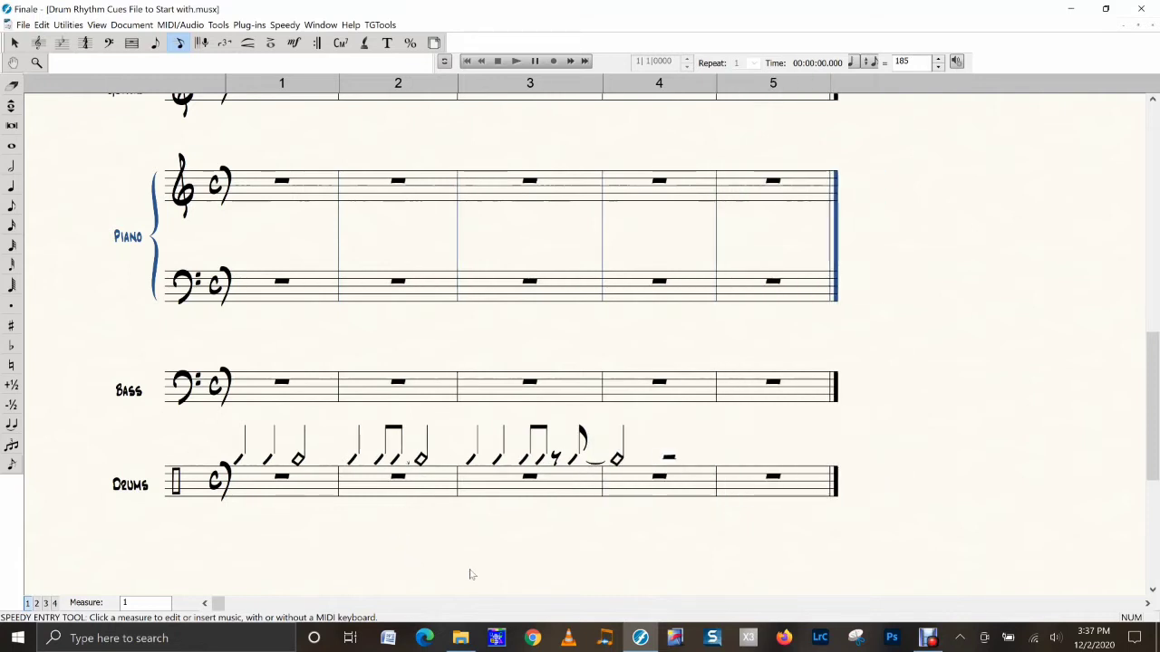
Move the Drums staff slightly down, away from the cue notes above it.
{"action": "left_click", "coordinate": [38, 43]}
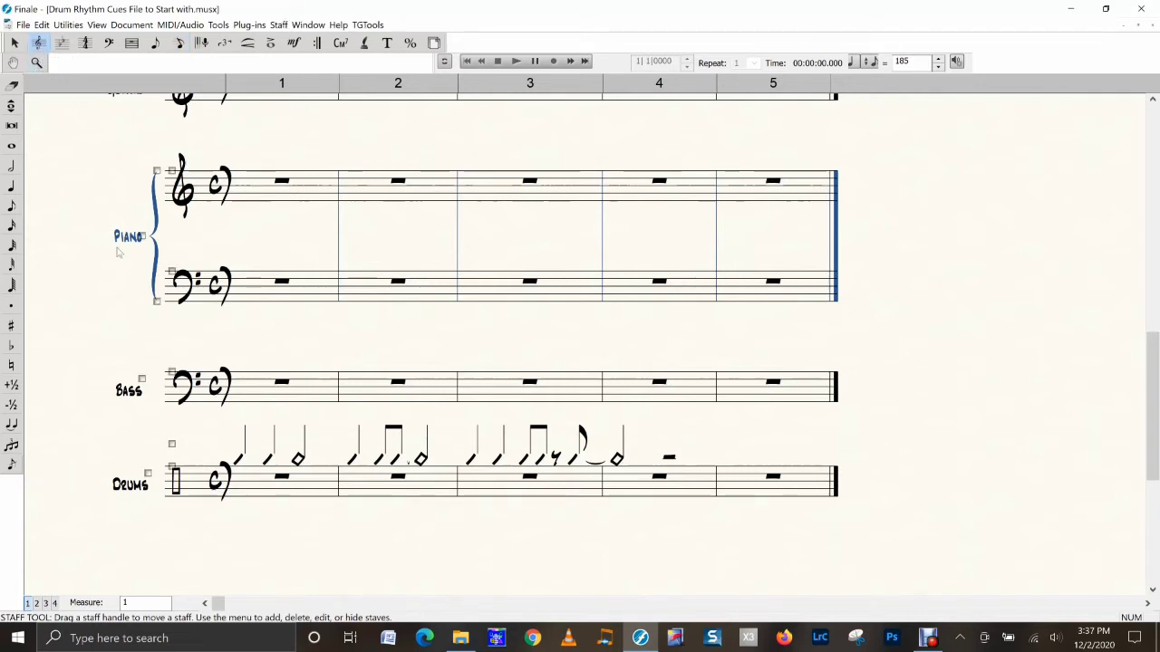
{"action": "mouse_move", "coordinate": [172, 467]}
{"action": "left_mouse_down"}
{"action": "mouse_move", "coordinate": [164, 526]}
{"action": "mouse_move", "coordinate": [164, 469]}
{"action": "left_mouse_up"}
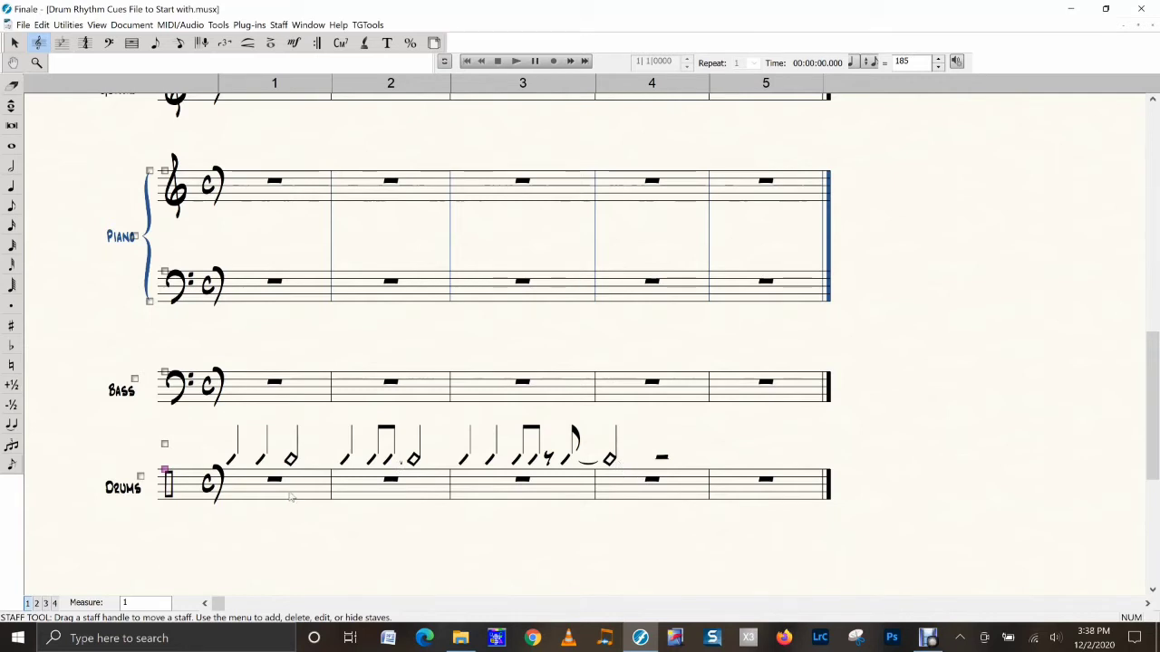
{"action": "left_click", "coordinate": [14, 42]}
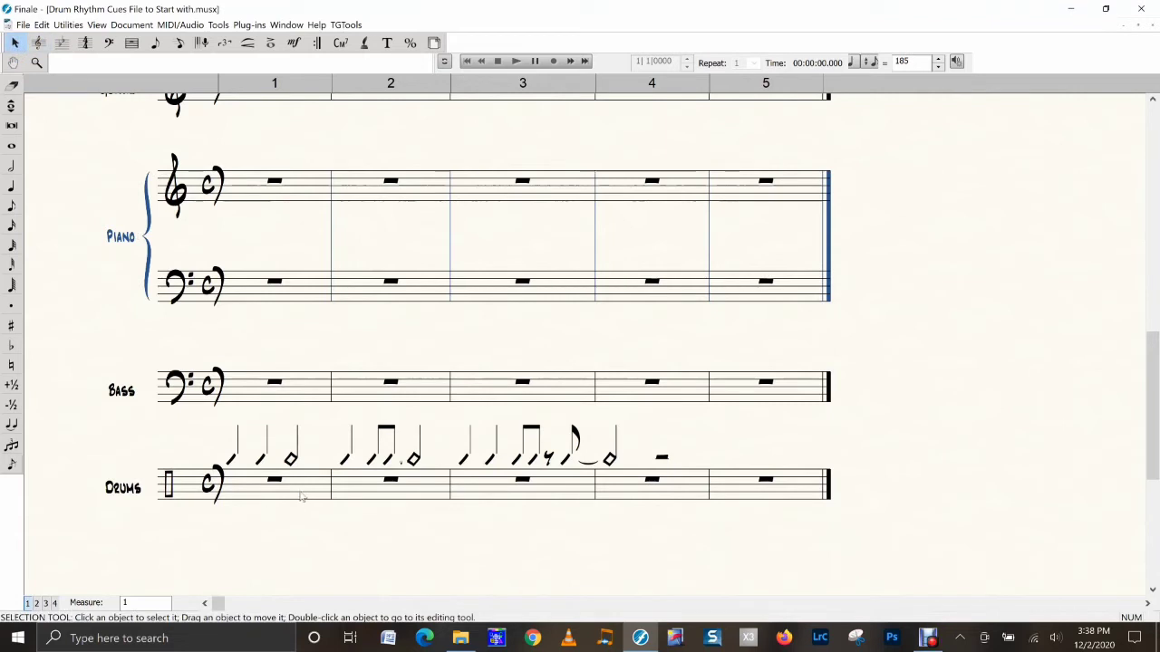
Apply the Slash Notation staff style to measures 1 to 4 of the Drums staff.
{"action": "left_click", "coordinate": [39, 43]}
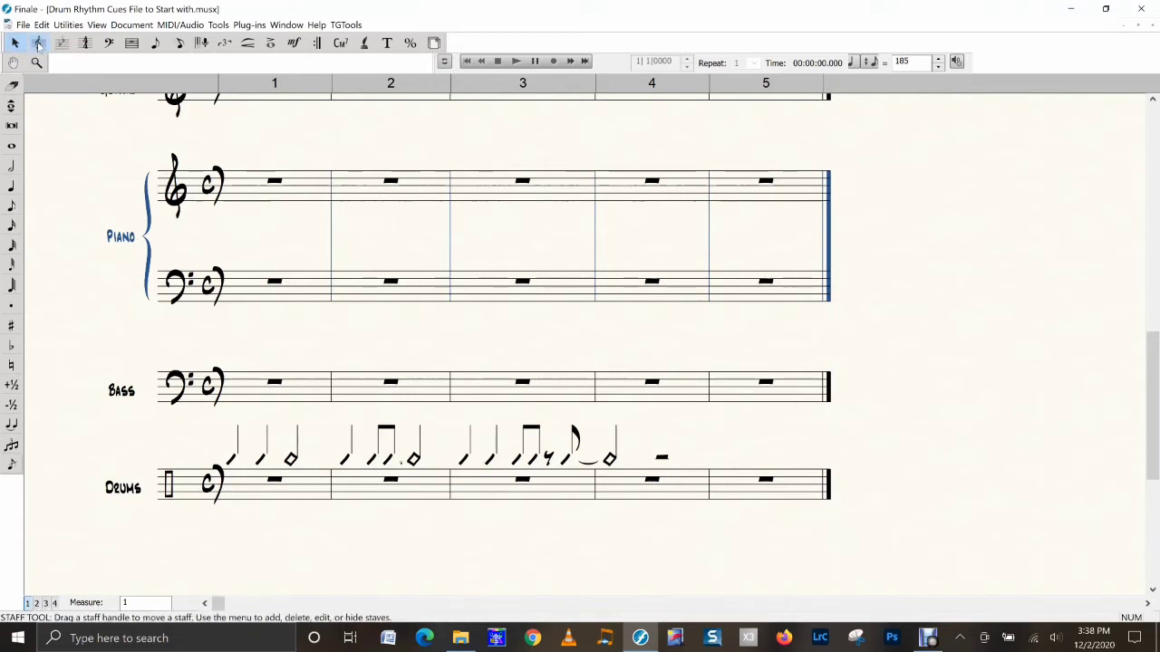
{"action": "left_click", "coordinate": [283, 488]}
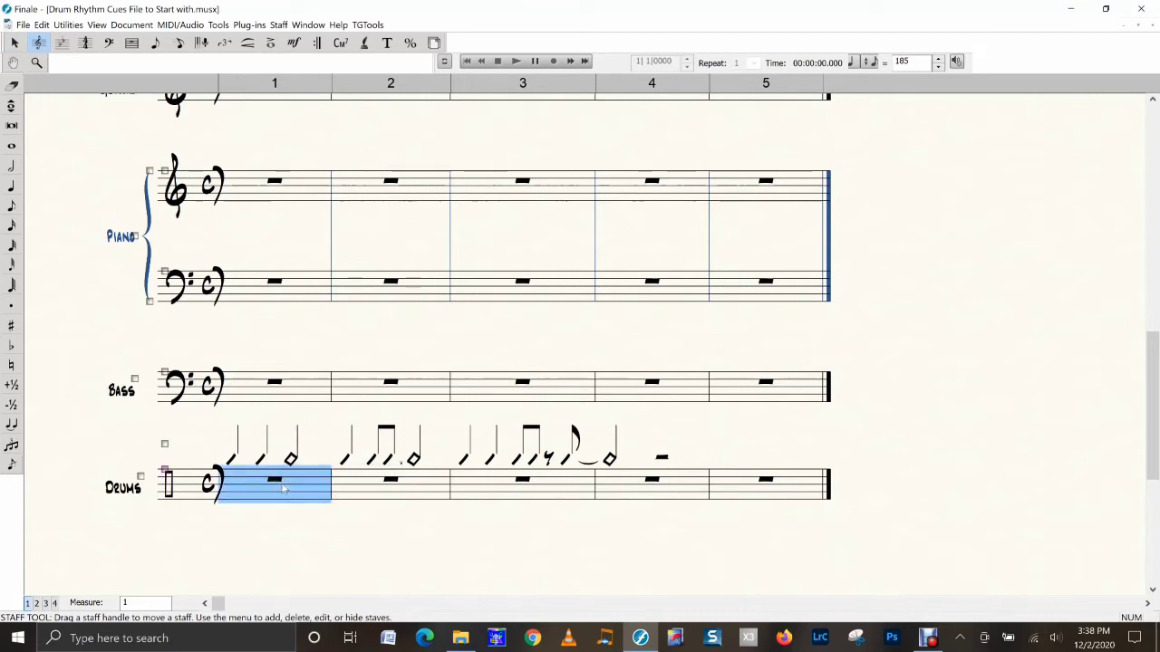
{"action": "left_click", "coordinate": [674, 496], "text": "shift"}
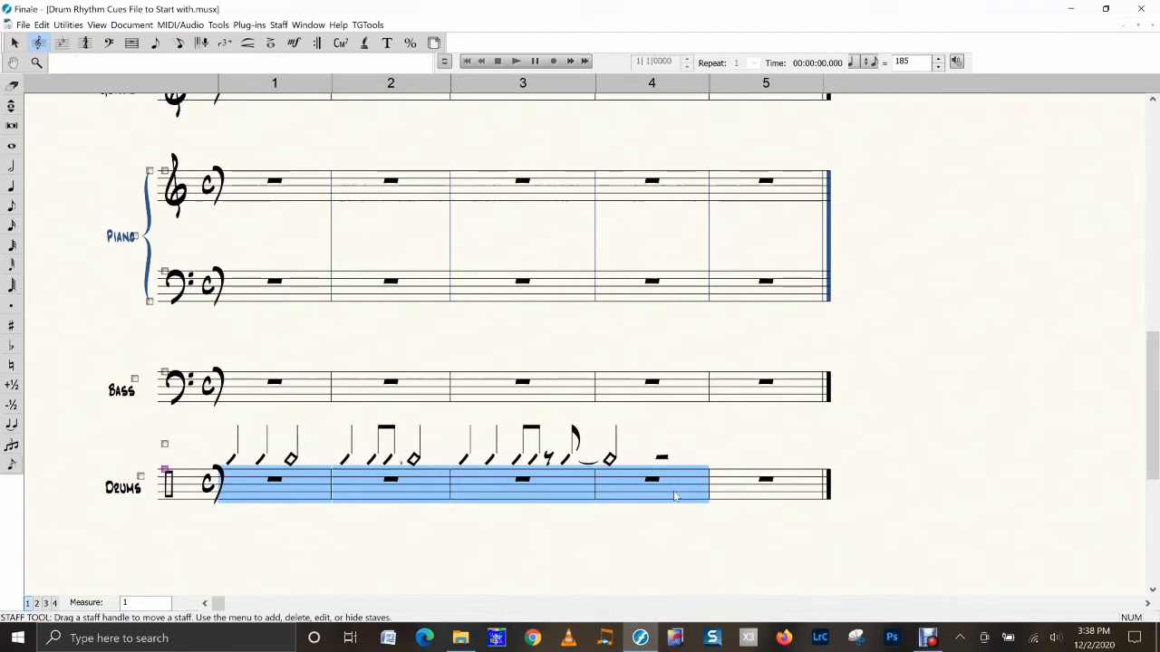
{"action": "right_click", "coordinate": [280, 486]}
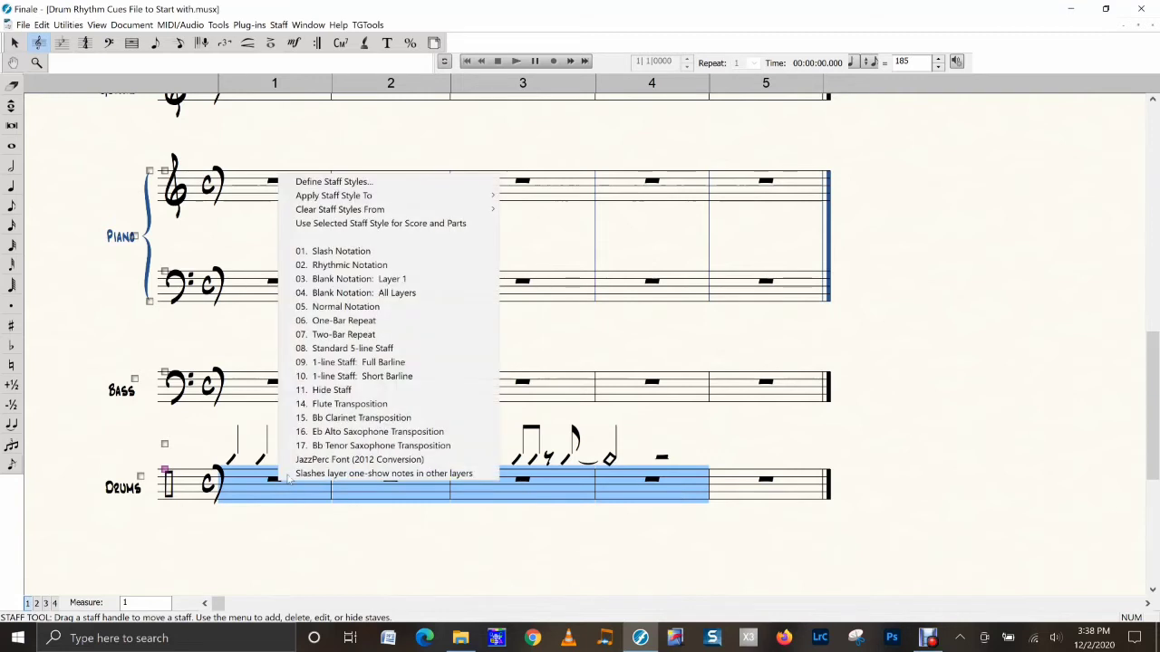
{"action": "left_click", "coordinate": [358, 251]}
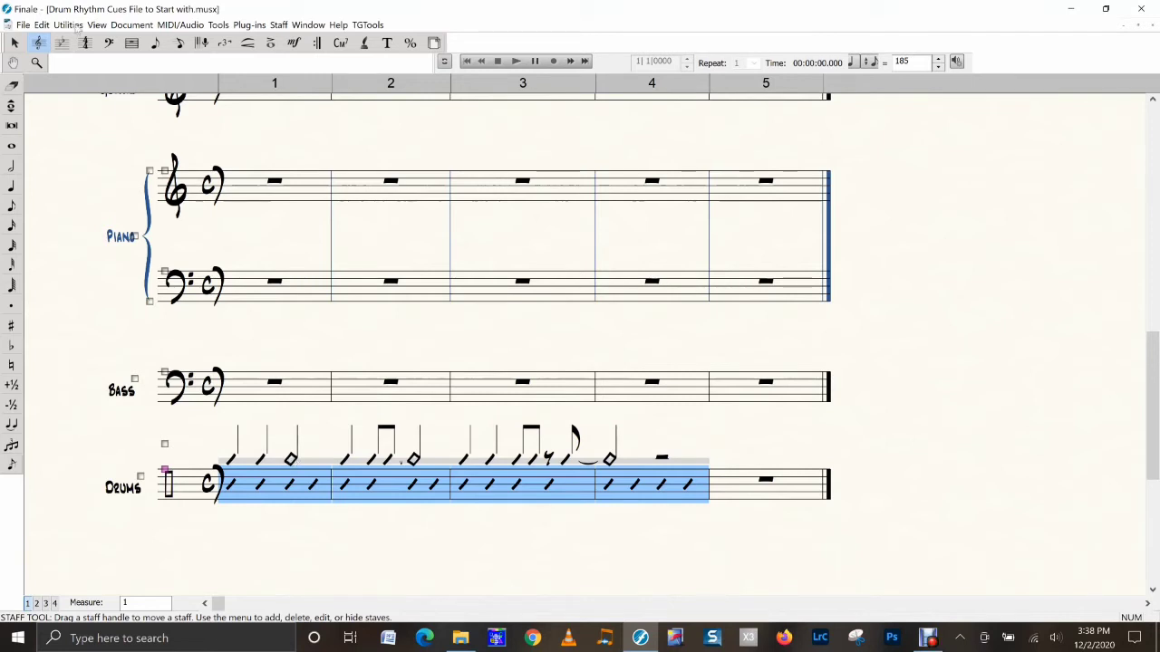
Select the entire cue staff above the Drums staff and resize its notes to 65%.
{"action": "left_click", "coordinate": [14, 43]}
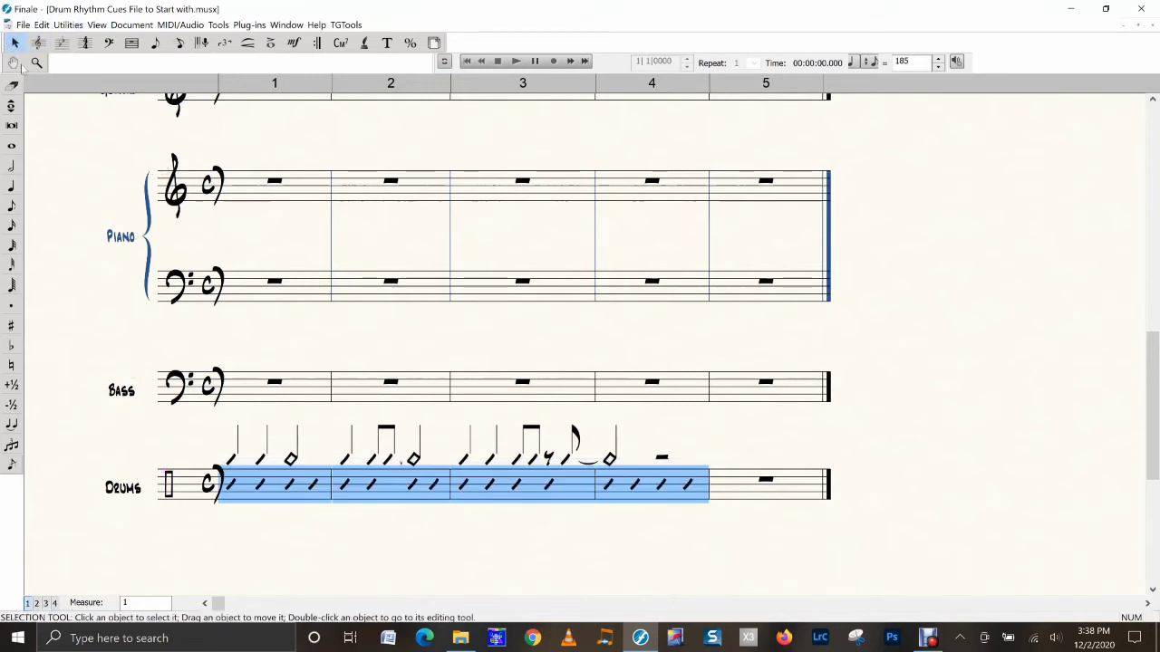
{"action": "left_click", "coordinate": [158, 457]}
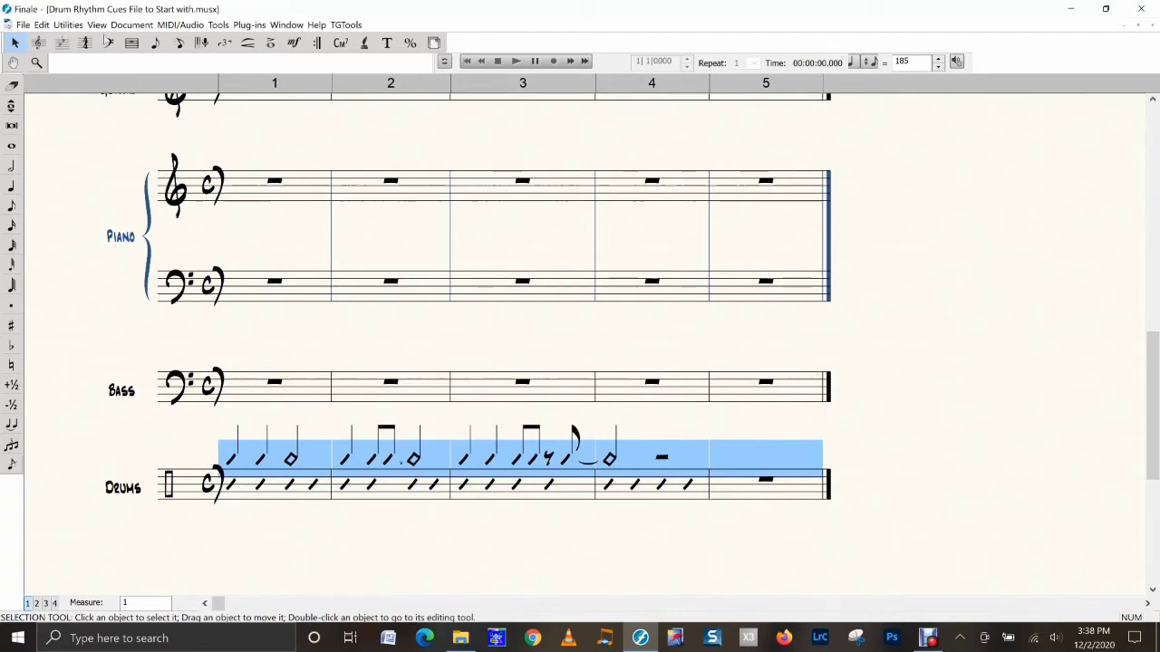
{"action": "left_click", "coordinate": [68, 24]}
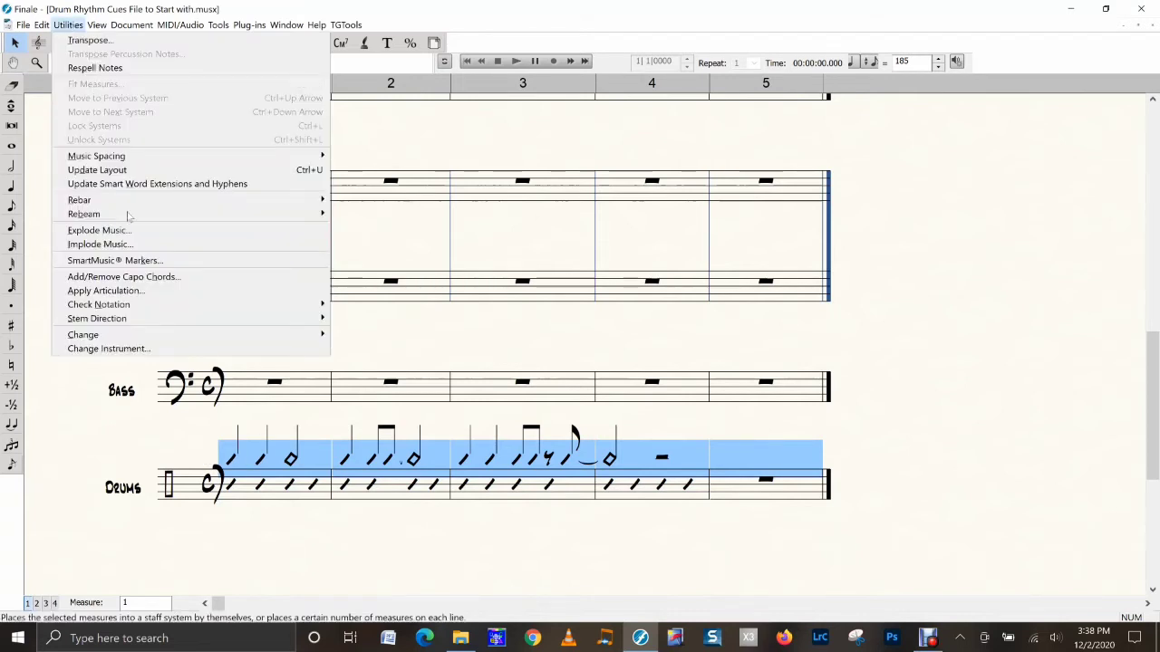
{"action": "mouse_move", "coordinate": [168, 334]}
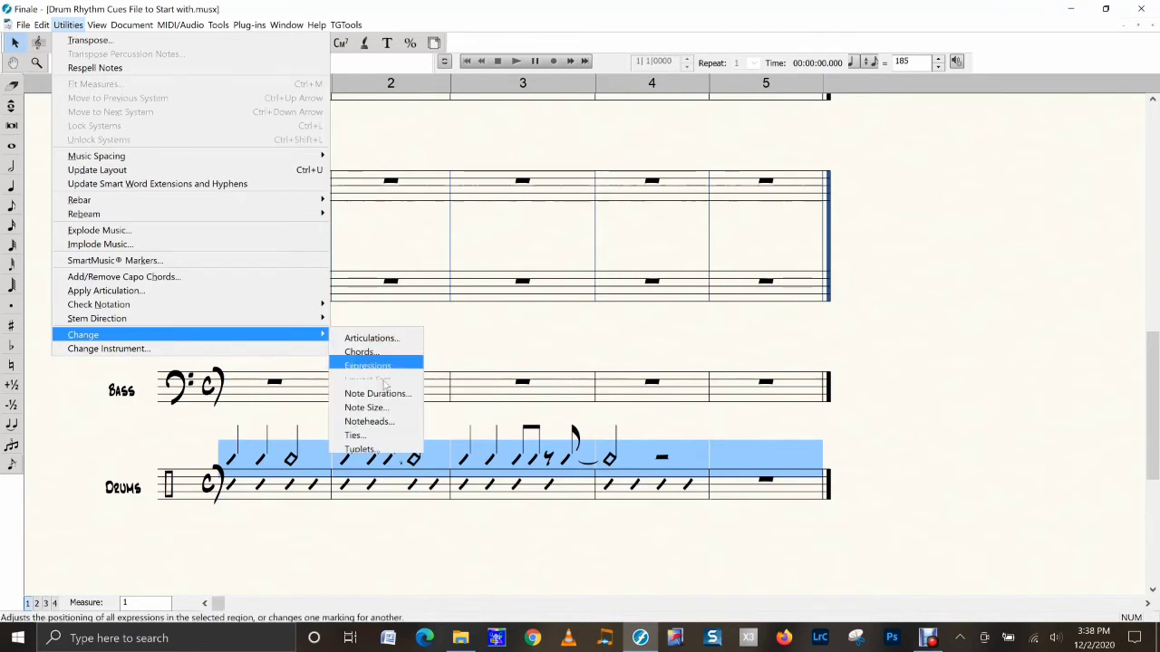
{"action": "left_click", "coordinate": [378, 409]}
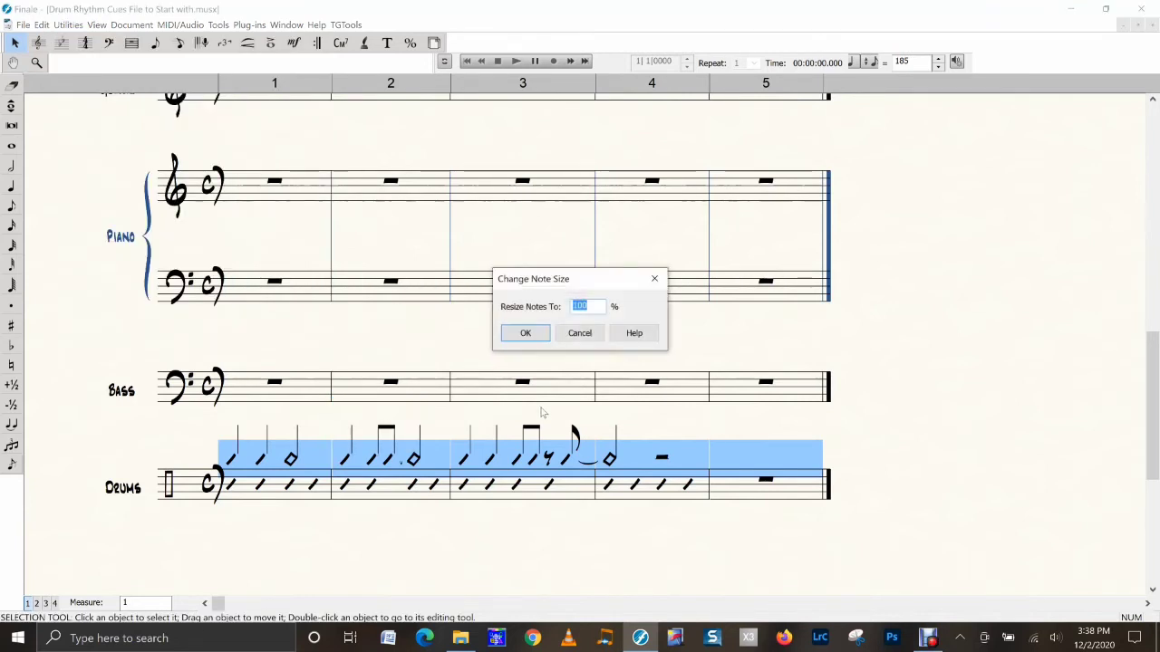
{"action": "type", "text": "65"}
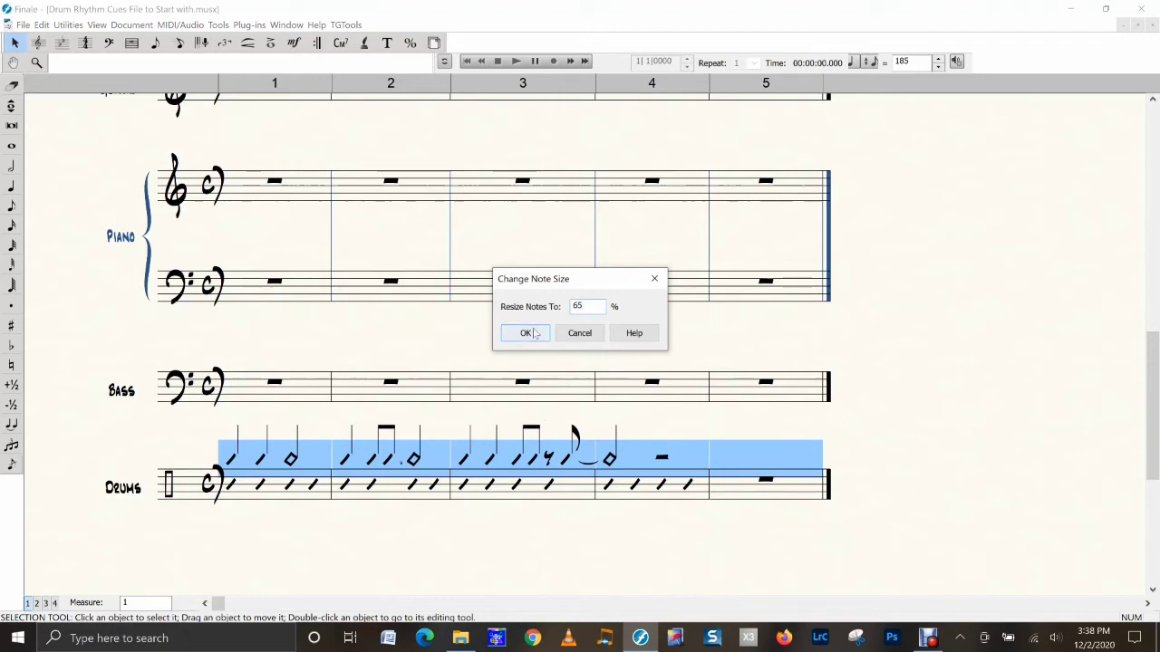
{"action": "left_click", "coordinate": [526, 333]}
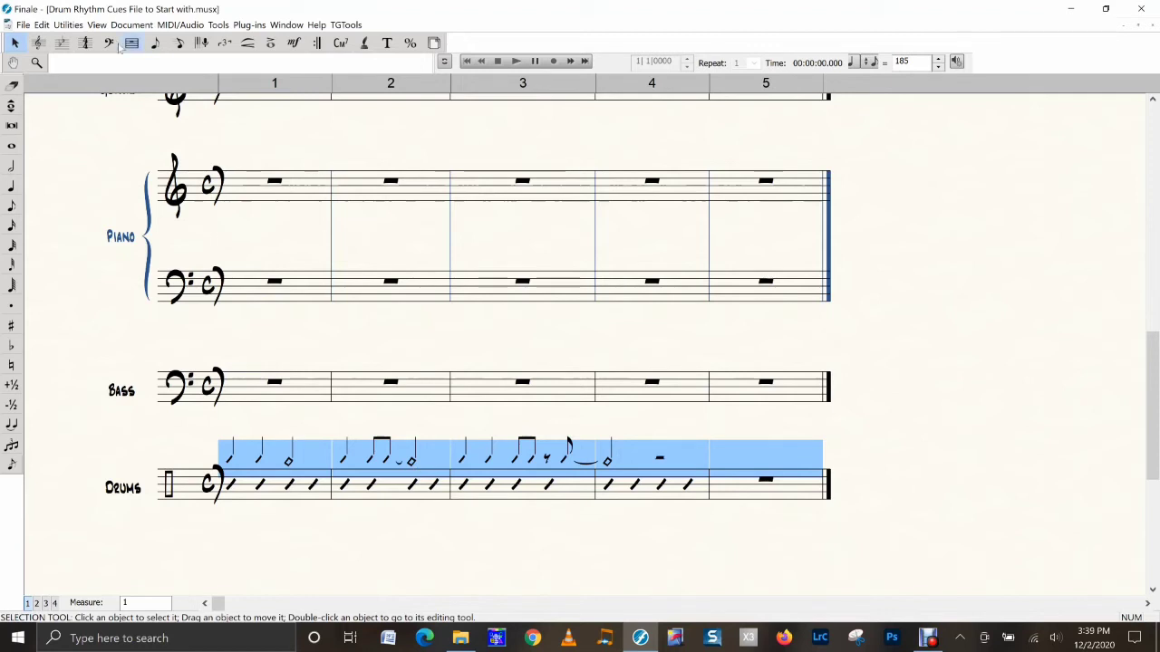
Change the tie direction of the cue staff to Over and clear the selection.
{"action": "left_click", "coordinate": [69, 24]}
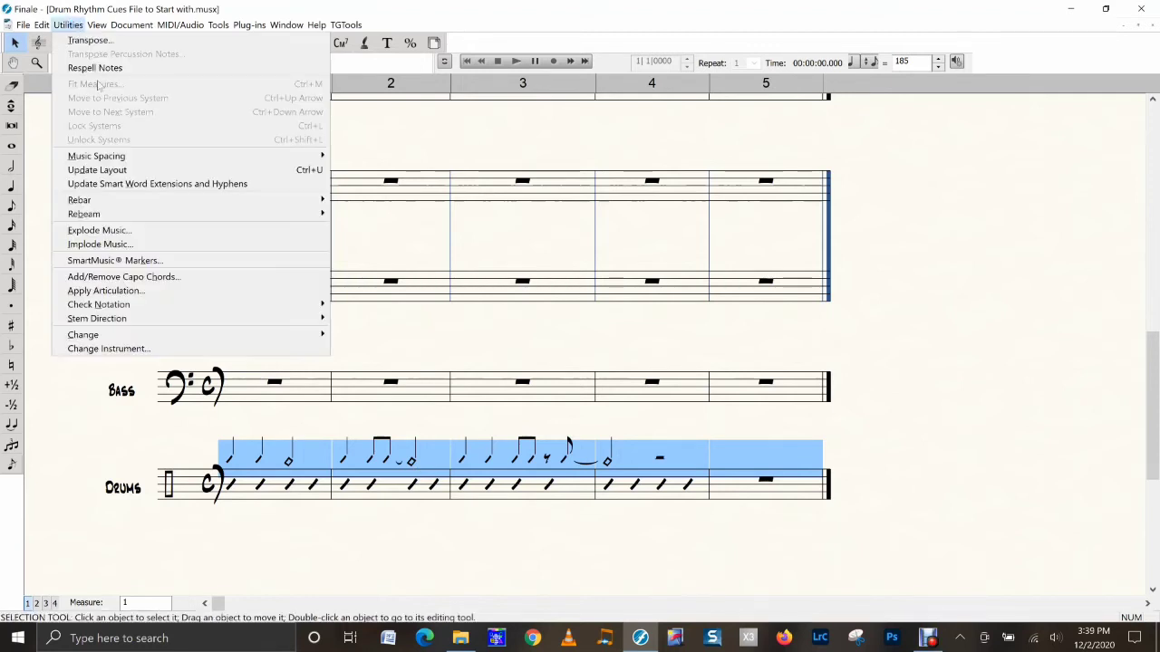
{"action": "mouse_move", "coordinate": [207, 337]}
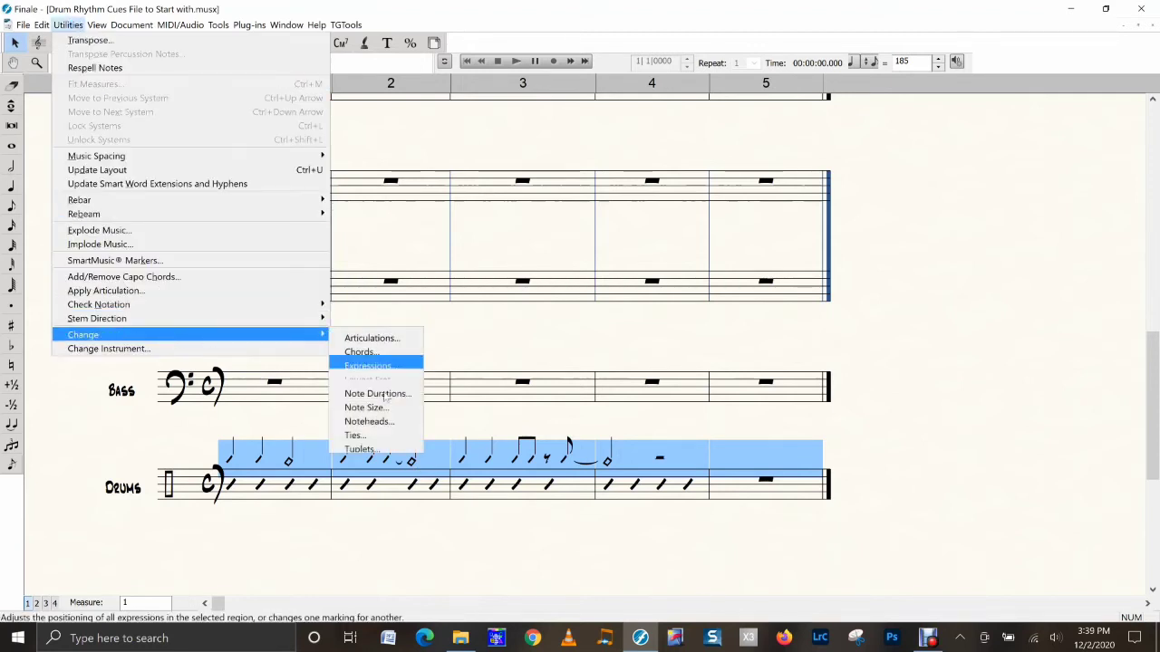
{"action": "left_click", "coordinate": [388, 439]}
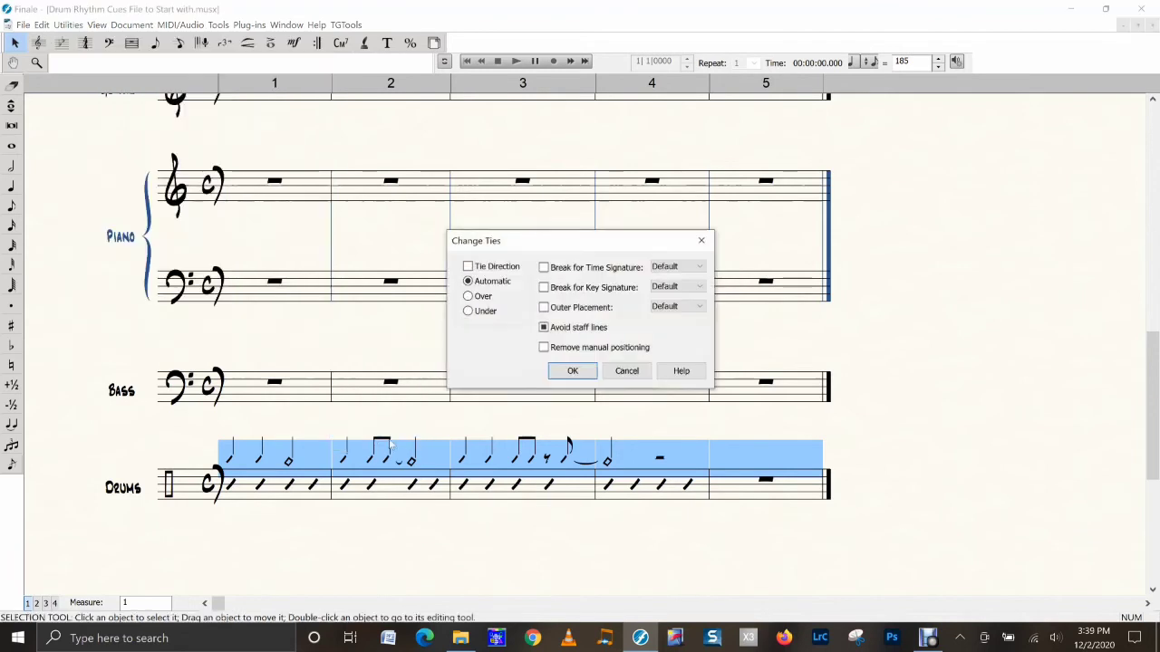
{"action": "left_click", "coordinate": [469, 266]}
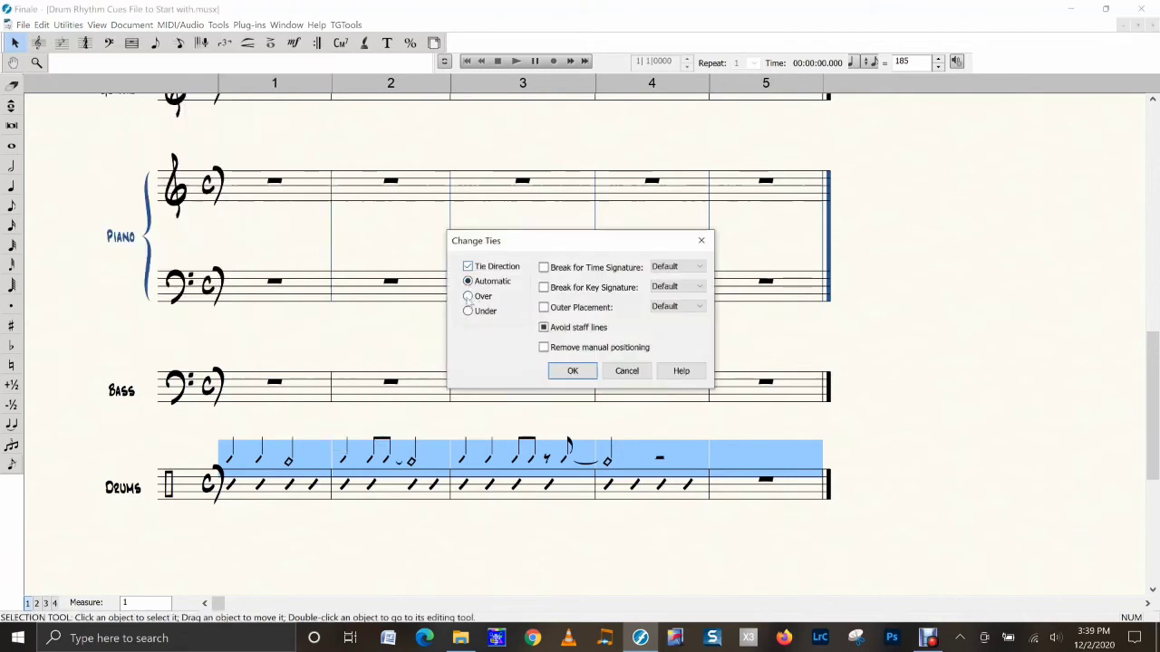
{"action": "left_click", "coordinate": [472, 296]}
{"action": "left_click", "coordinate": [584, 372]}
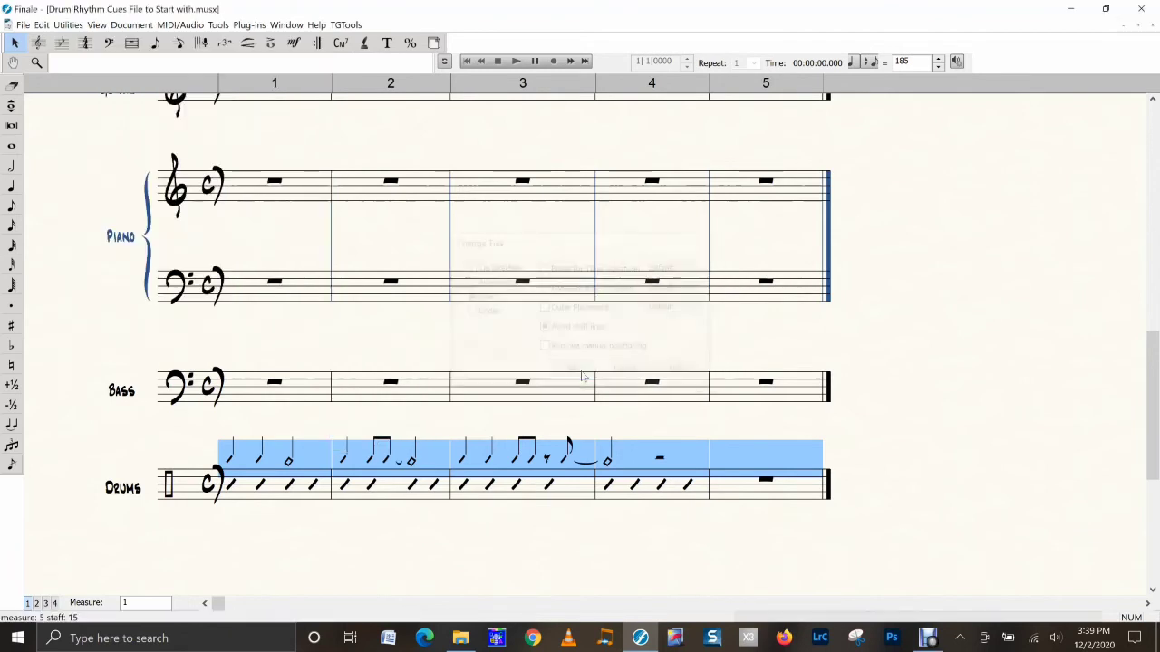
{"action": "left_click", "coordinate": [774, 433]}
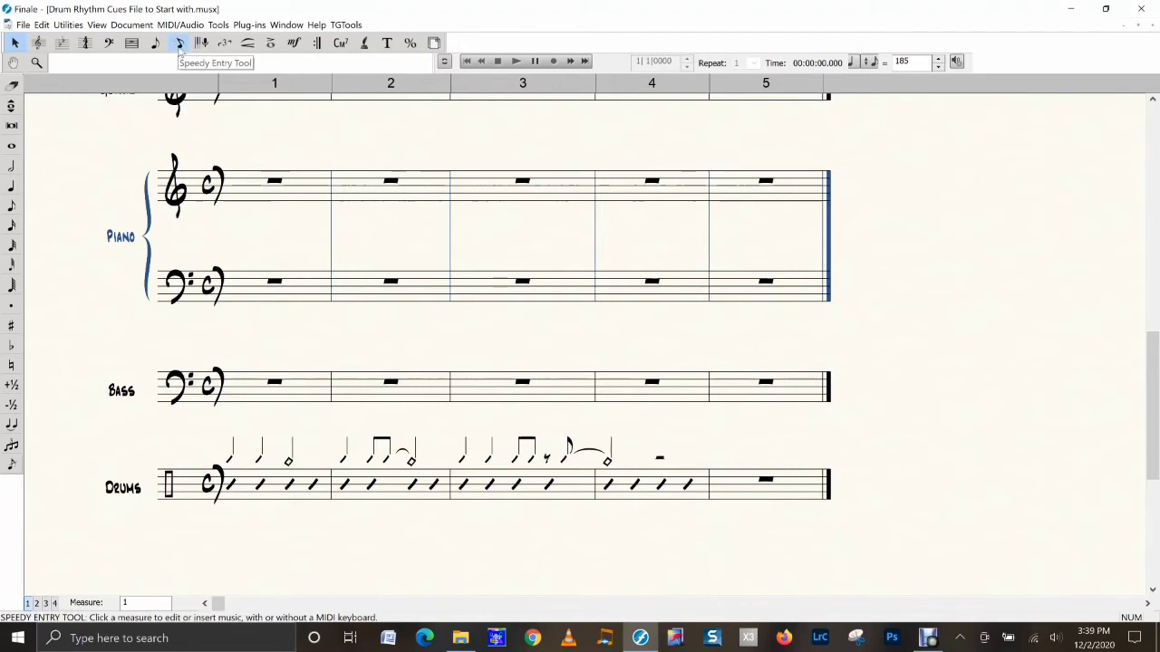
With Speedy Entry, fill measure 1 of the Drums staff with x-notehead quarter, two eighths, quarter and two eighths.
{"action": "left_click", "coordinate": [181, 50]}
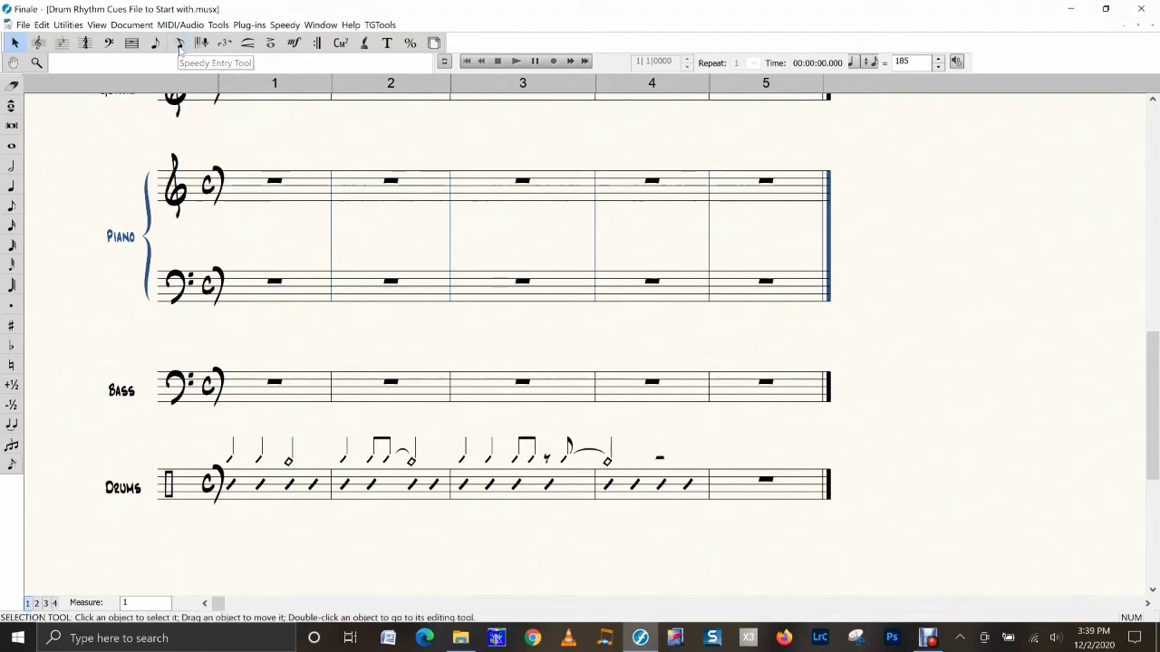
{"action": "left_click", "coordinate": [248, 490]}
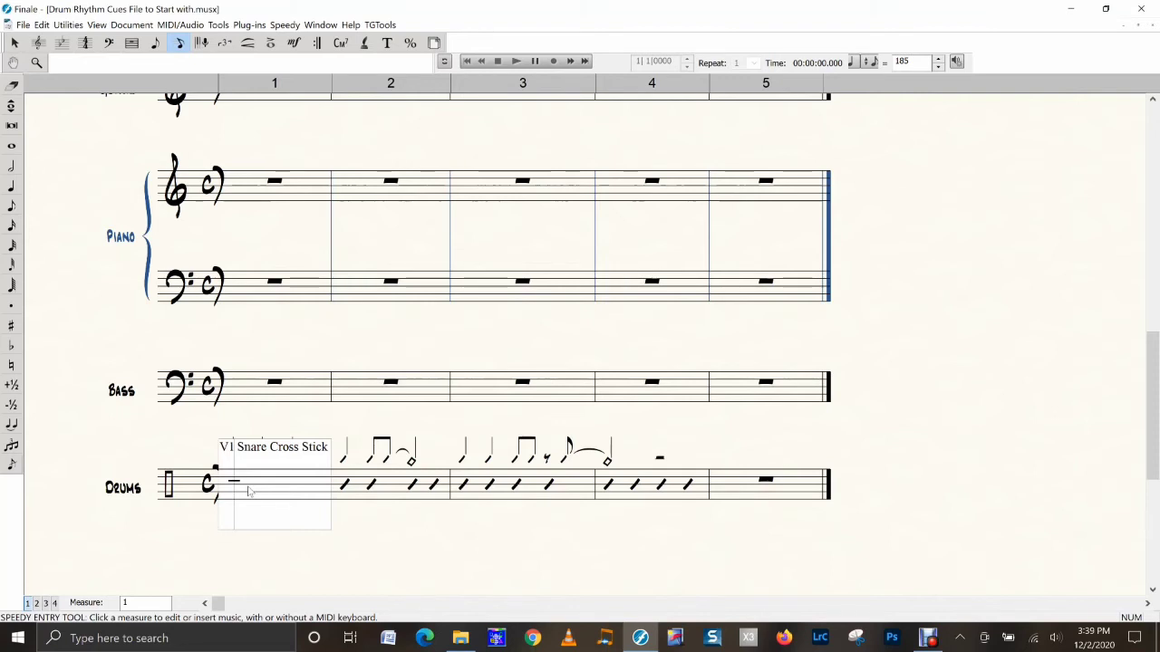
{"action": "key", "text": "5"}
{"action": "key", "text": "4"}
{"action": "key", "text": "4"}
{"action": "key", "text": "5"}
{"action": "key", "text": "5"}
{"action": "key", "text": "5"}
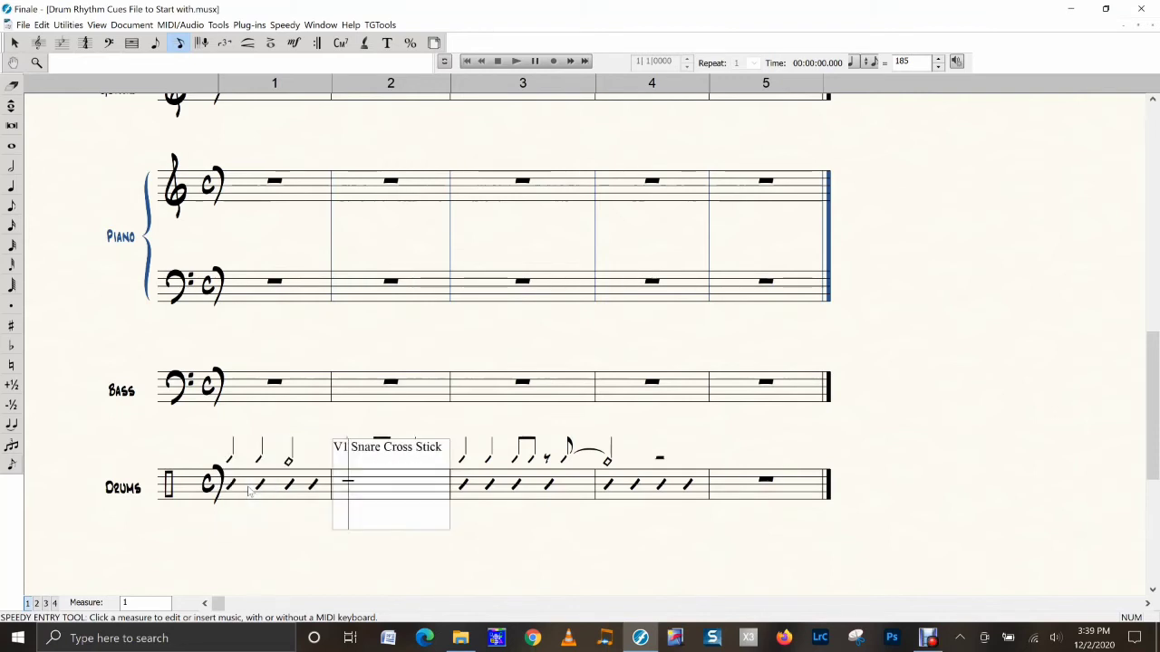
Repeat the x-notehead pattern of quarter, two eighths, quarter and two eighths in measure 2 of the Drums staff.
{"action": "key", "text": "4"}
{"action": "key", "text": "4"}
{"action": "key", "text": "5"}
{"action": "key", "text": "5"}
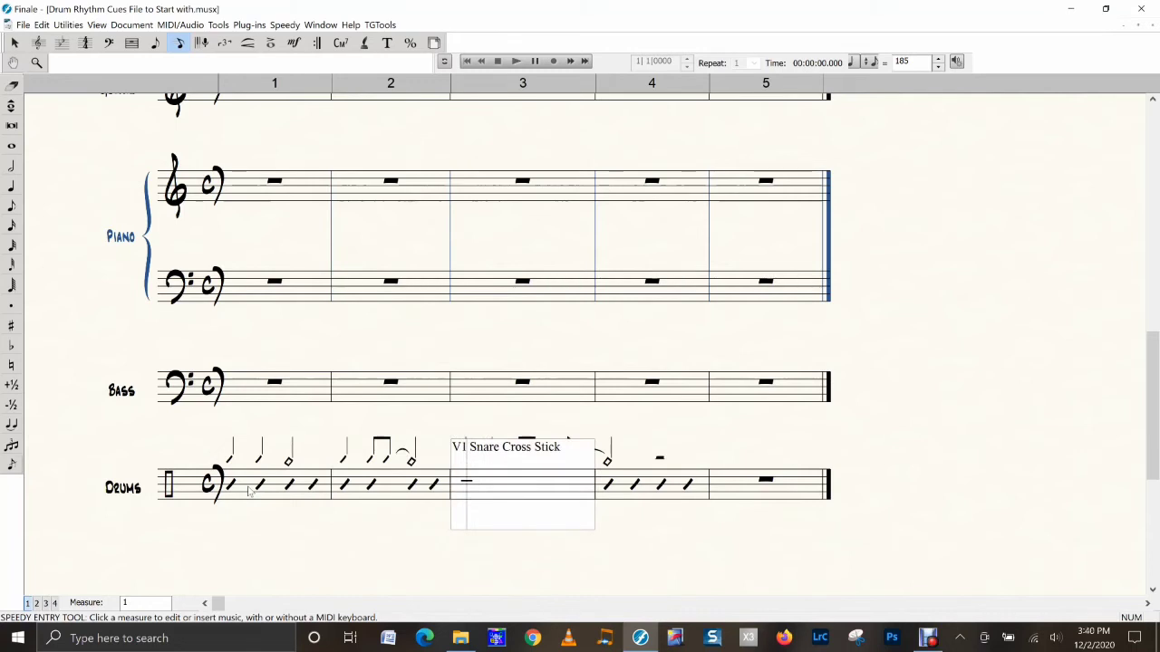
Fill Drums measure 3 with two quarters, two eighths, an eighth rest and a tied eighth, and enter a half note in measure 4.
{"action": "key", "text": "5"}
{"action": "key", "text": "5"}
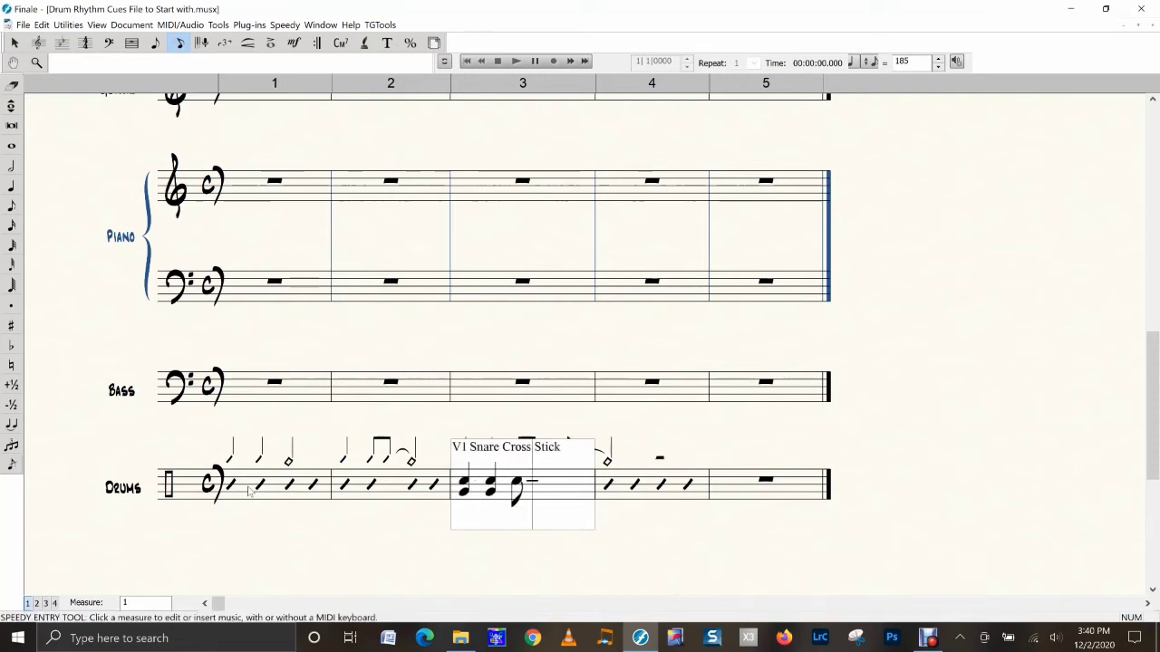
{"action": "key", "text": "4"}
{"action": "key", "text": "4"}
{"action": "key", "text": "4"}
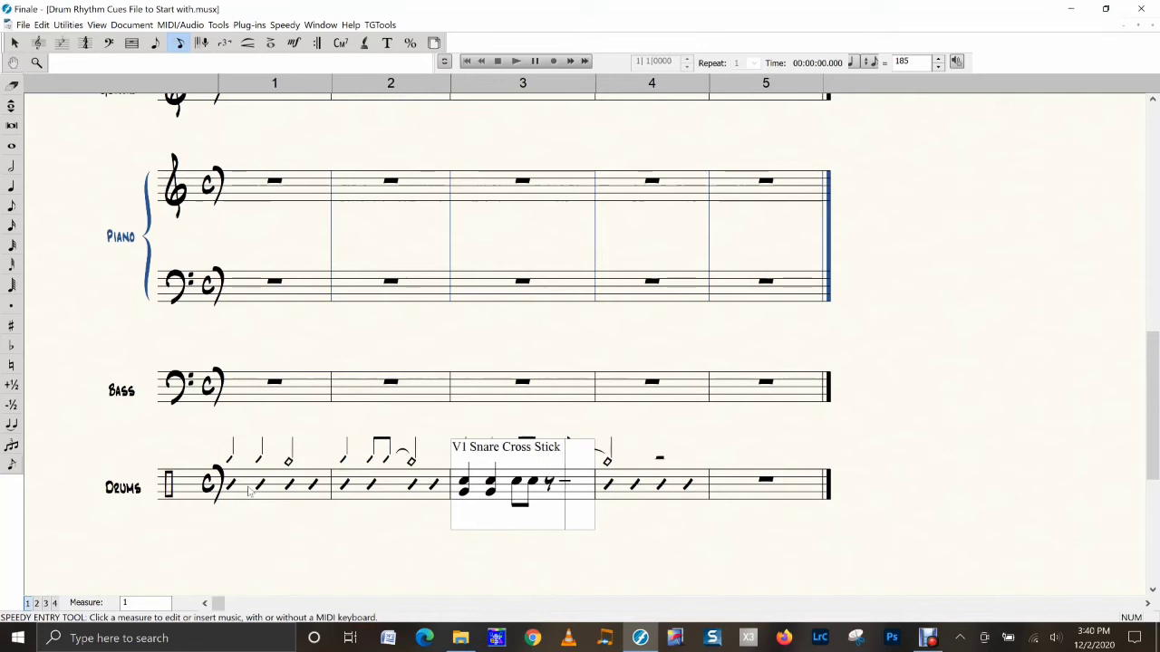
{"action": "key", "text": "Right"}
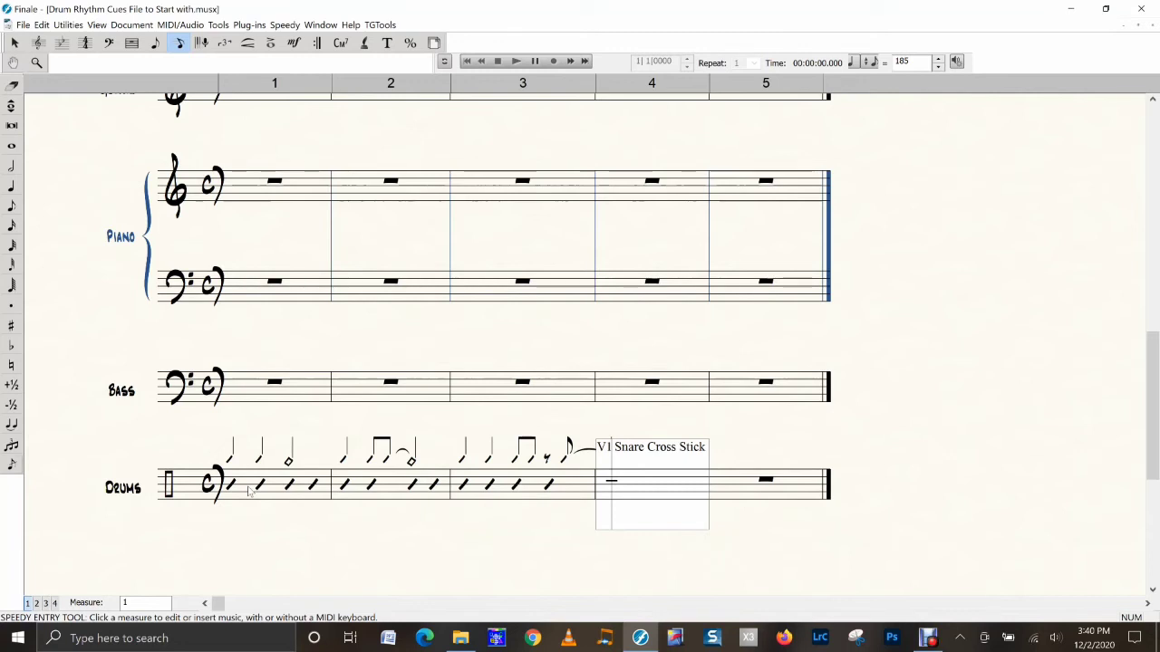
{"action": "key", "text": "6"}
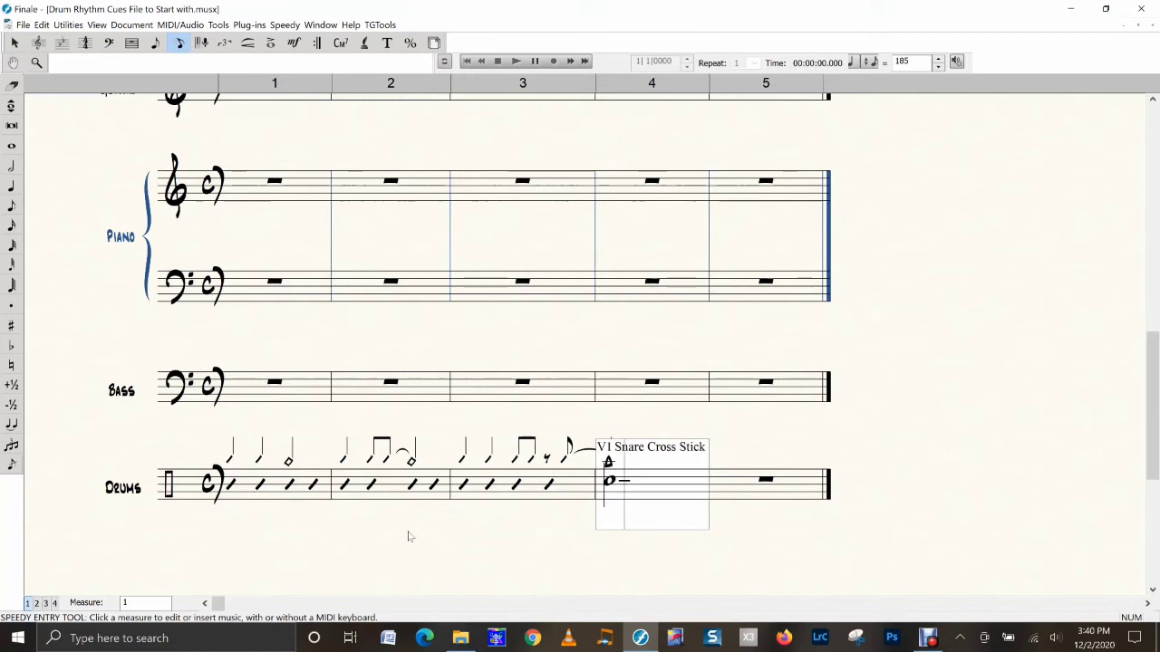
{"action": "key", "text": "Escape"}
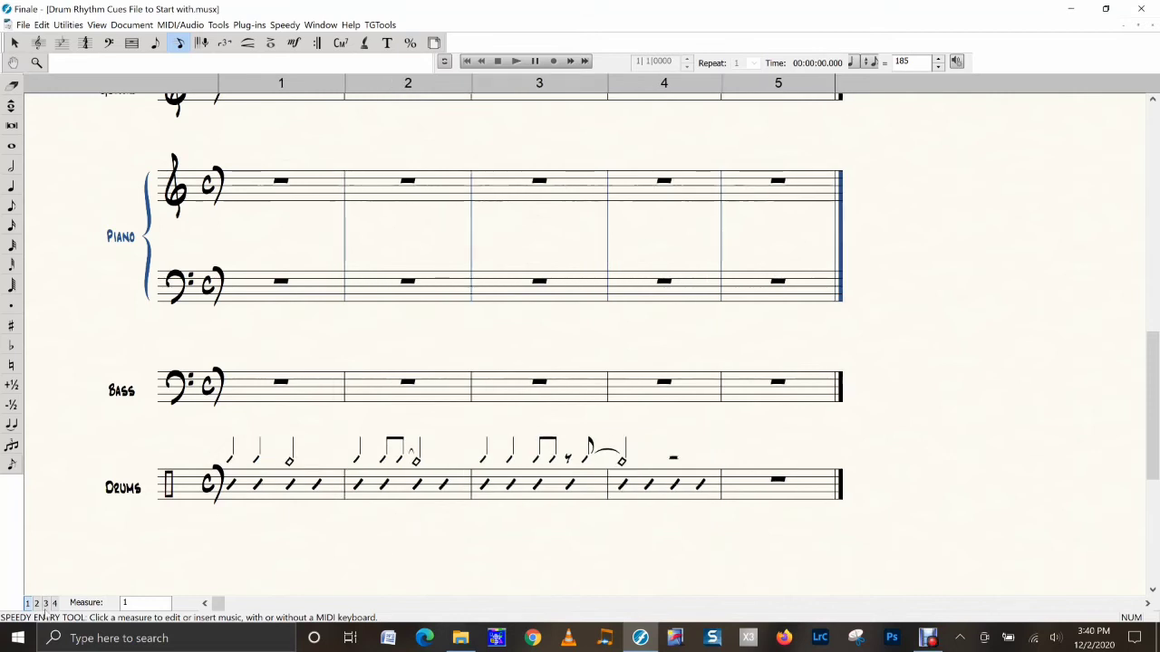
In layer 2, fill measures 1 and 2 of the Drums staff with low-drum quarter notes and quarter rests.
{"action": "left_click", "coordinate": [264, 494]}
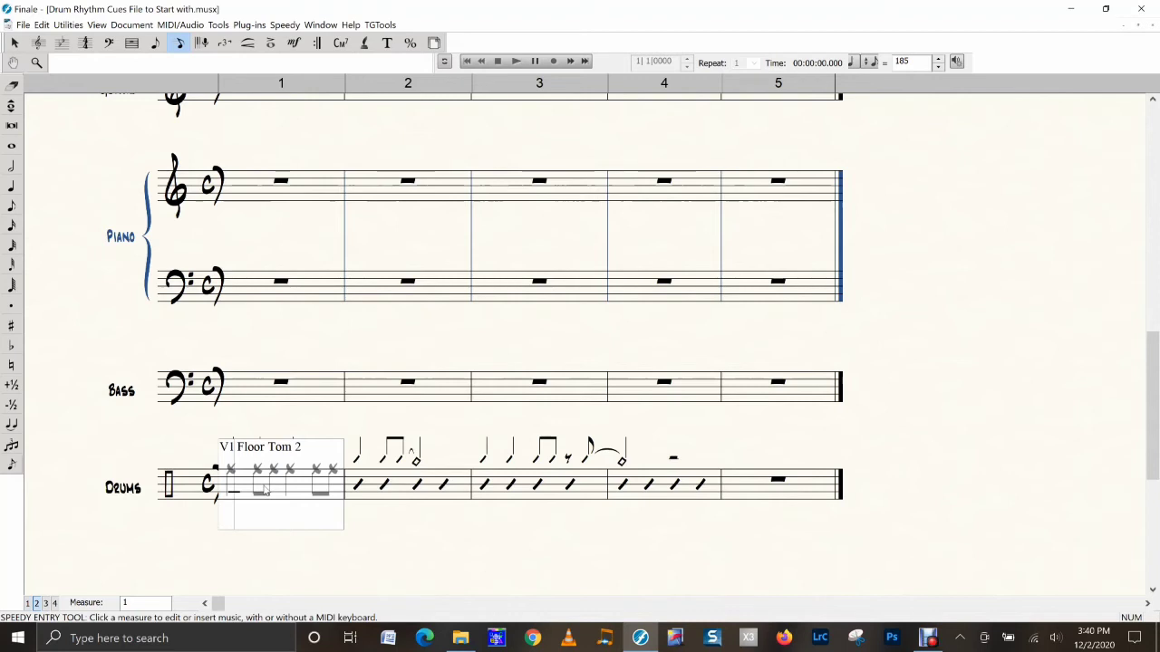
{"action": "key", "text": "5"}
{"action": "key", "text": "5"}
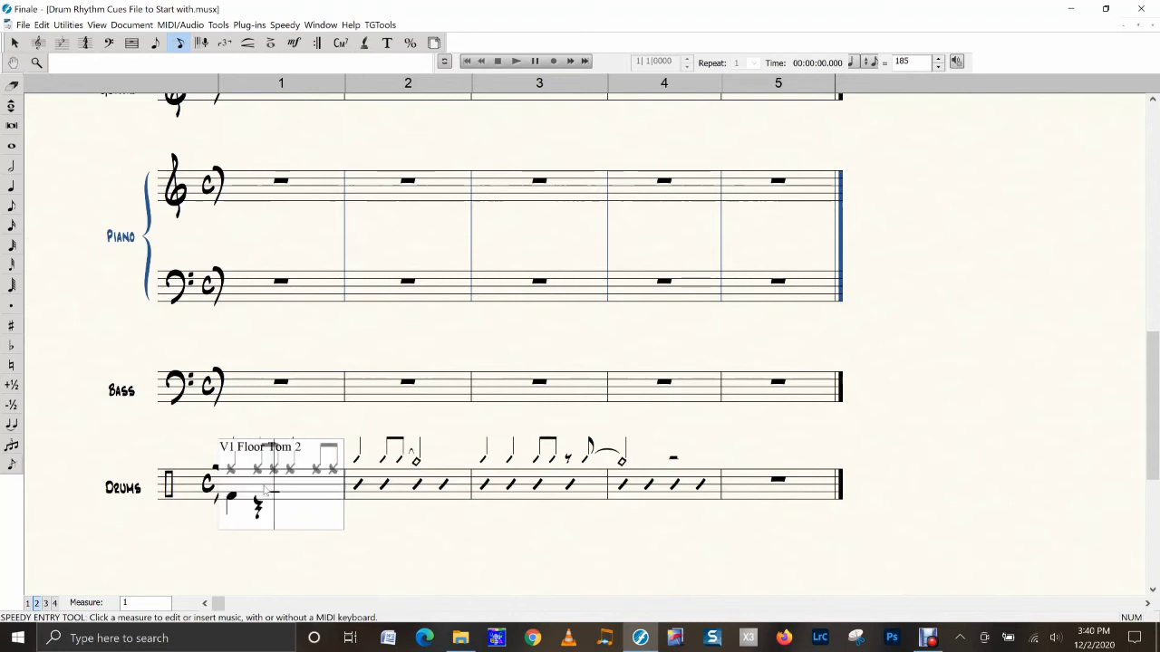
{"action": "key", "text": "5"}
{"action": "key", "text": "5"}
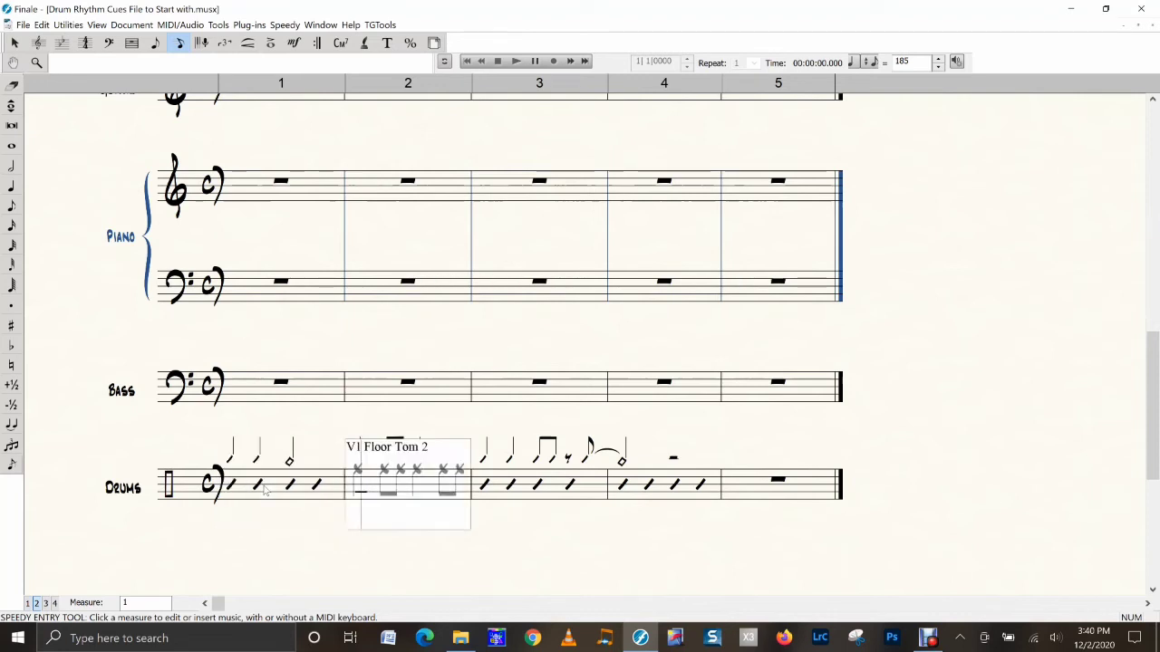
{"action": "key", "text": "5"}
{"action": "key", "text": "5"}
{"action": "key", "text": "5"}
{"action": "key", "text": "5"}
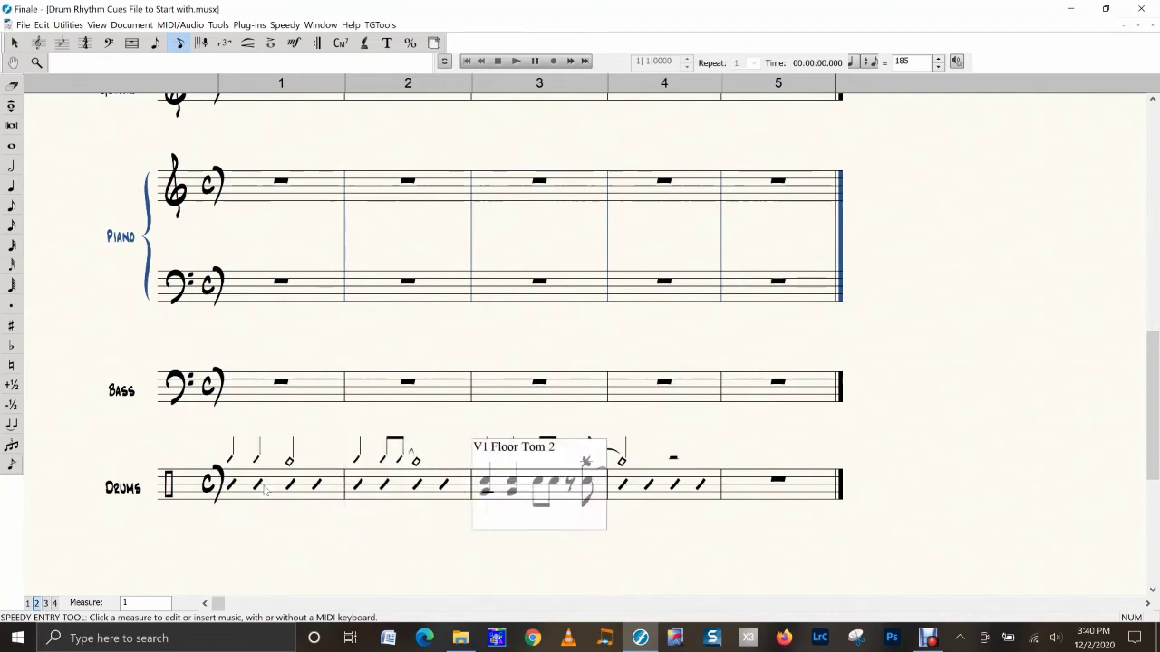
Fill layer 2 of Drums measure 3 with two quarters followed by four eighth-note values, and finish note entry.
{"action": "key", "text": "5"}
{"action": "key", "text": "5"}
{"action": "key", "text": "4"}
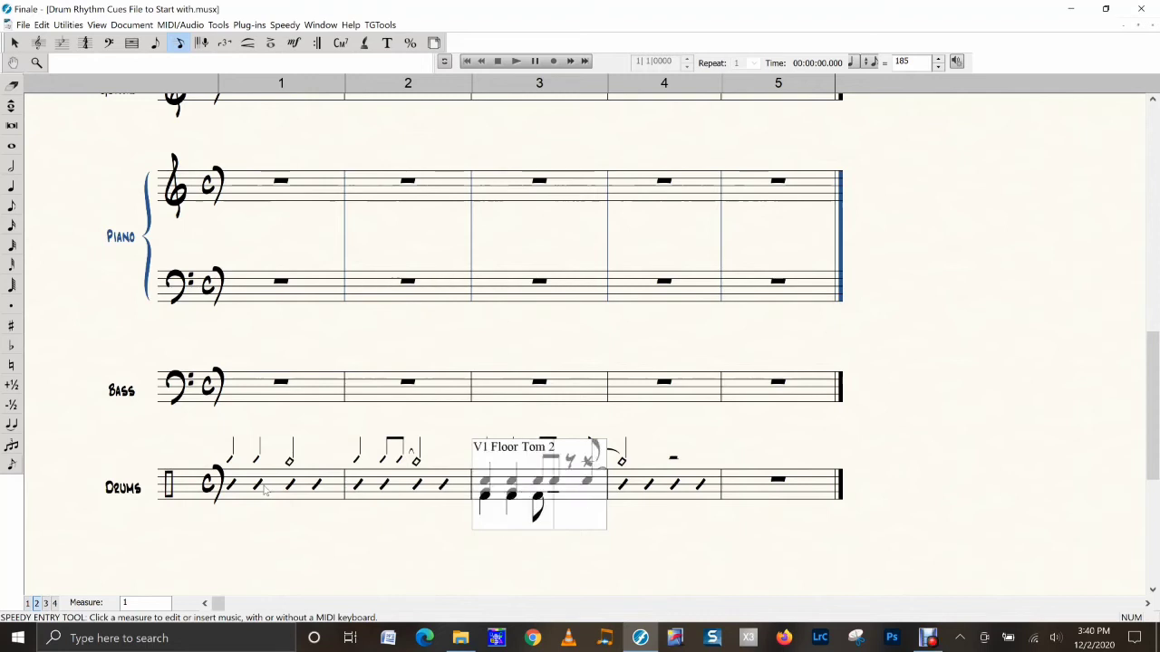
{"action": "key", "text": "4"}
{"action": "key", "text": "4"}
{"action": "key", "text": "4"}
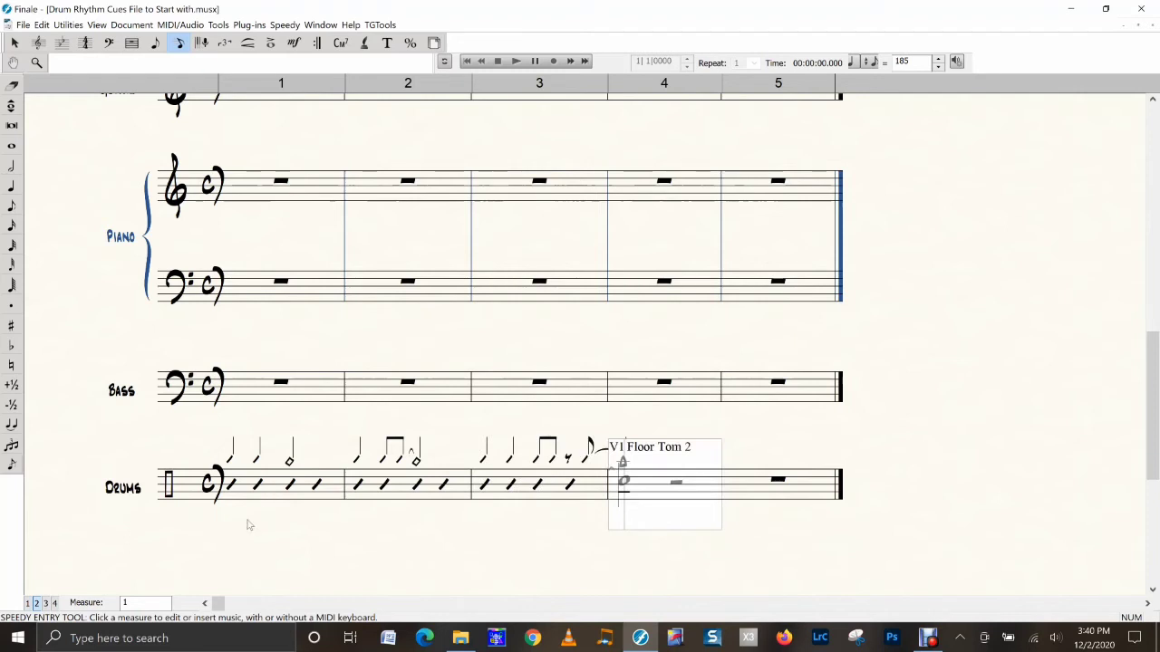
{"action": "left_click", "coordinate": [293, 557]}
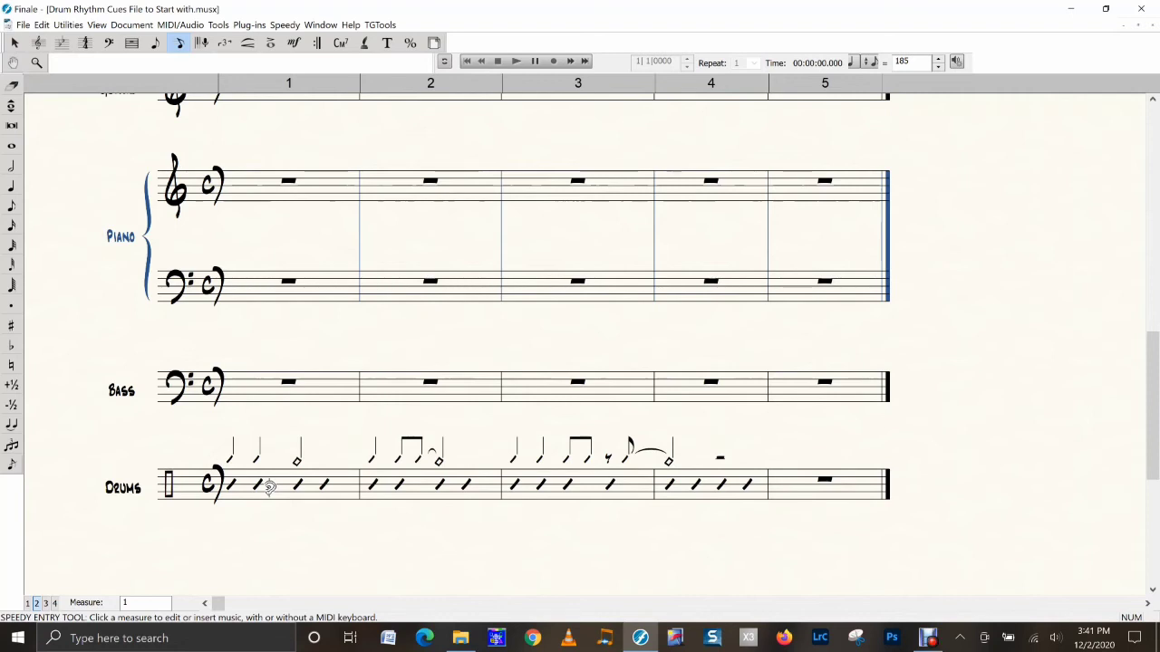
Play back the score to check the drum part against the cue rhythms.
{"action": "key", "text": "space"}
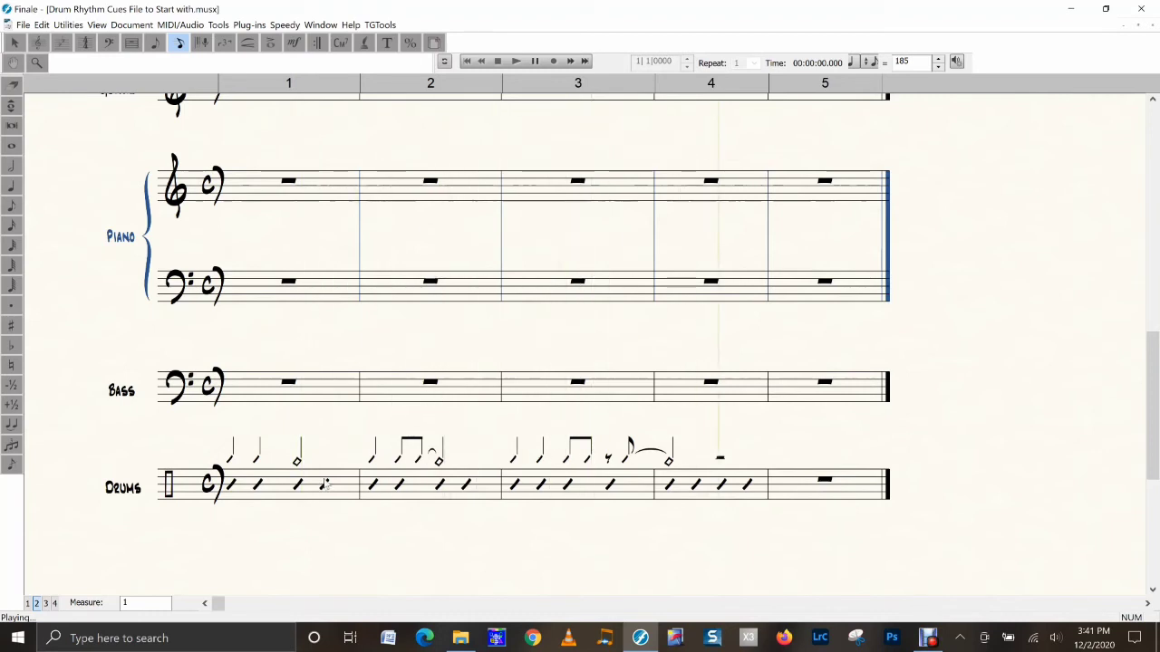
{"action": "key", "text": "space"}
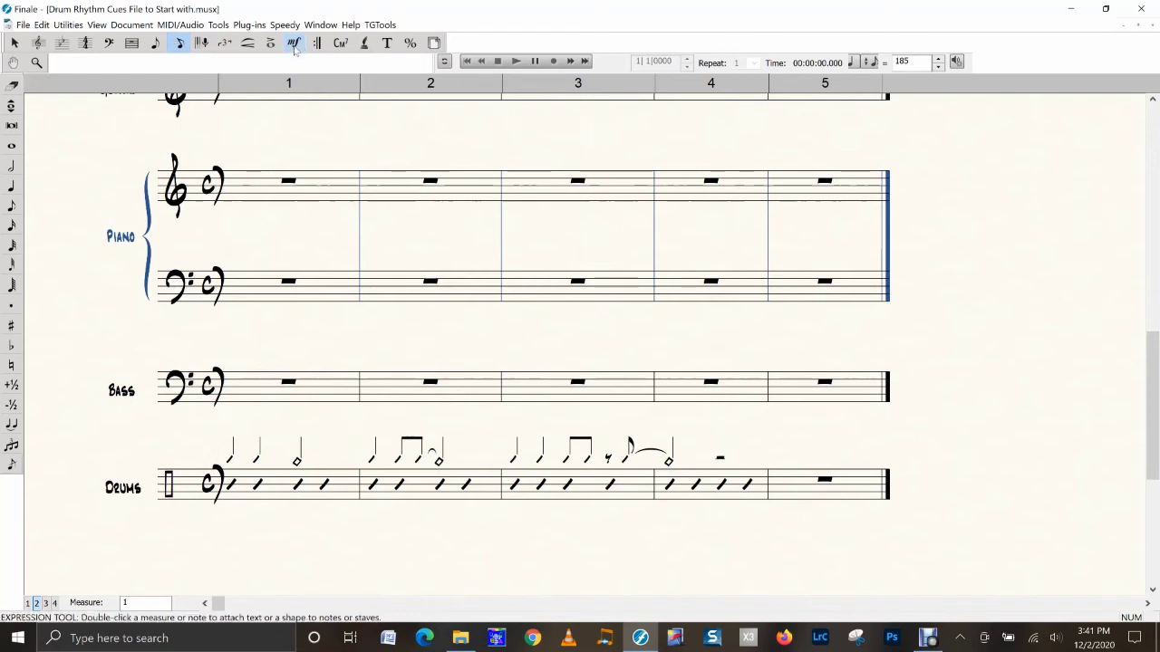
Assign the Swing tempo mark to measure 1 of the Drums staff.
{"action": "left_click", "coordinate": [294, 46]}
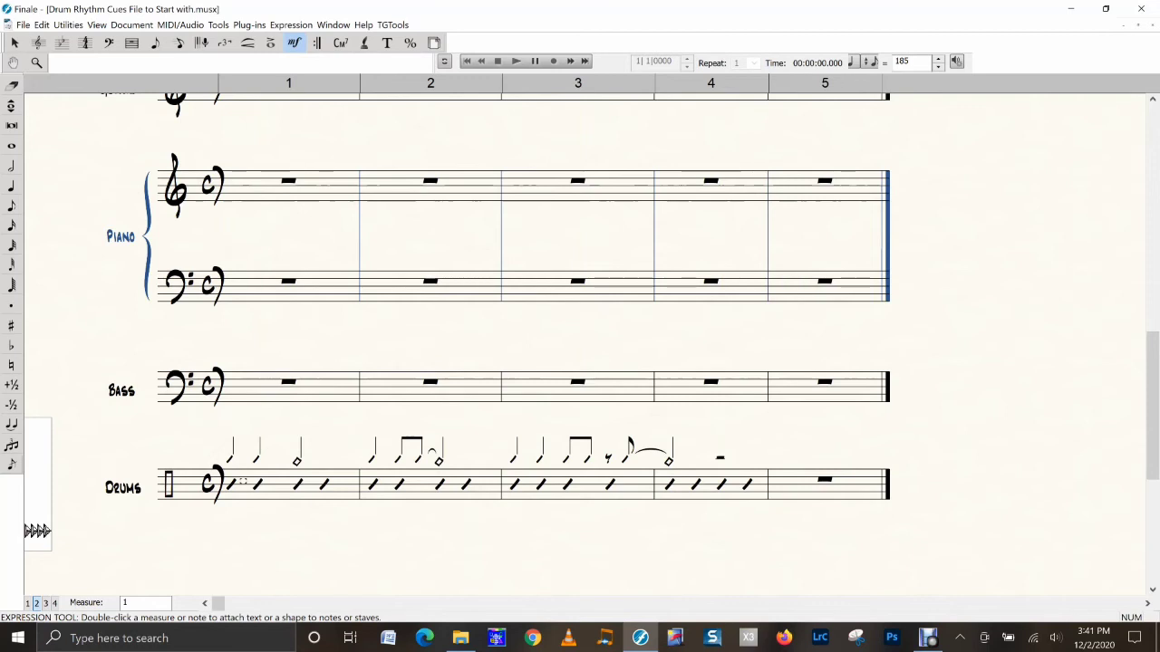
{"action": "double_click", "coordinate": [255, 490]}
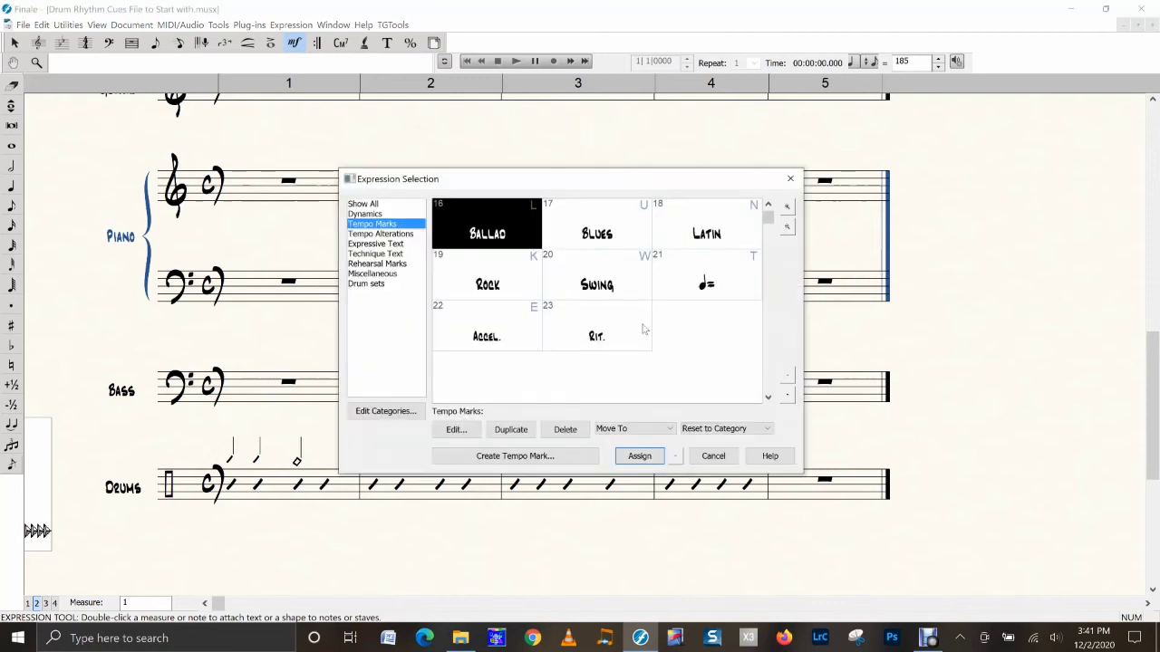
{"action": "left_click", "coordinate": [612, 286]}
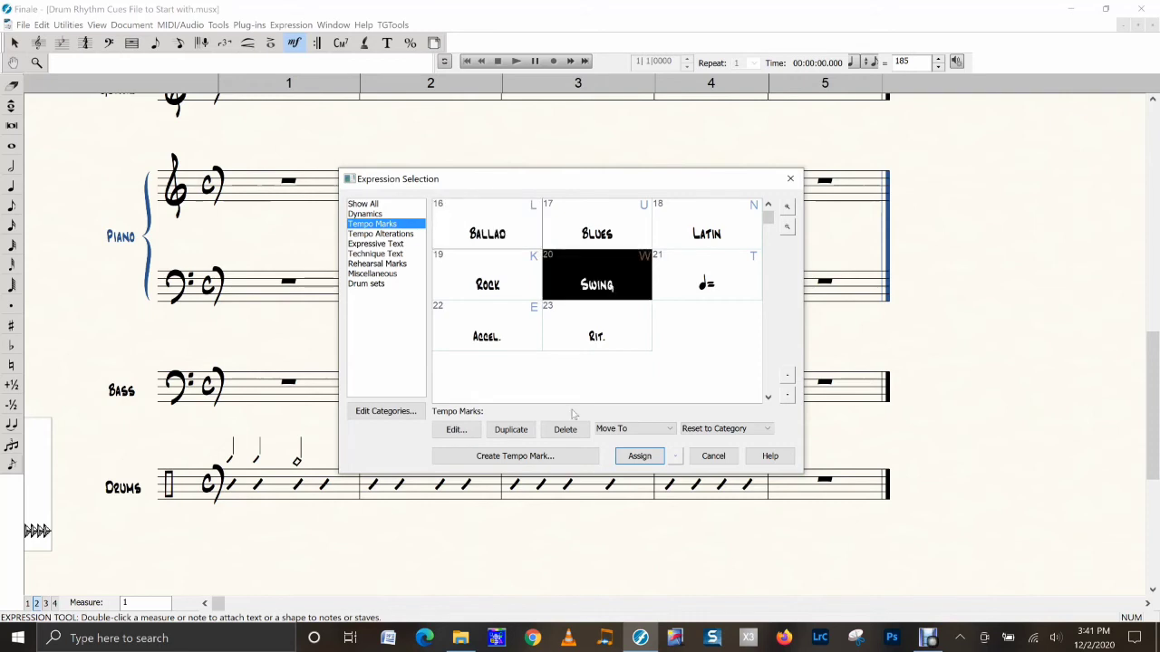
{"action": "left_click", "coordinate": [648, 461]}
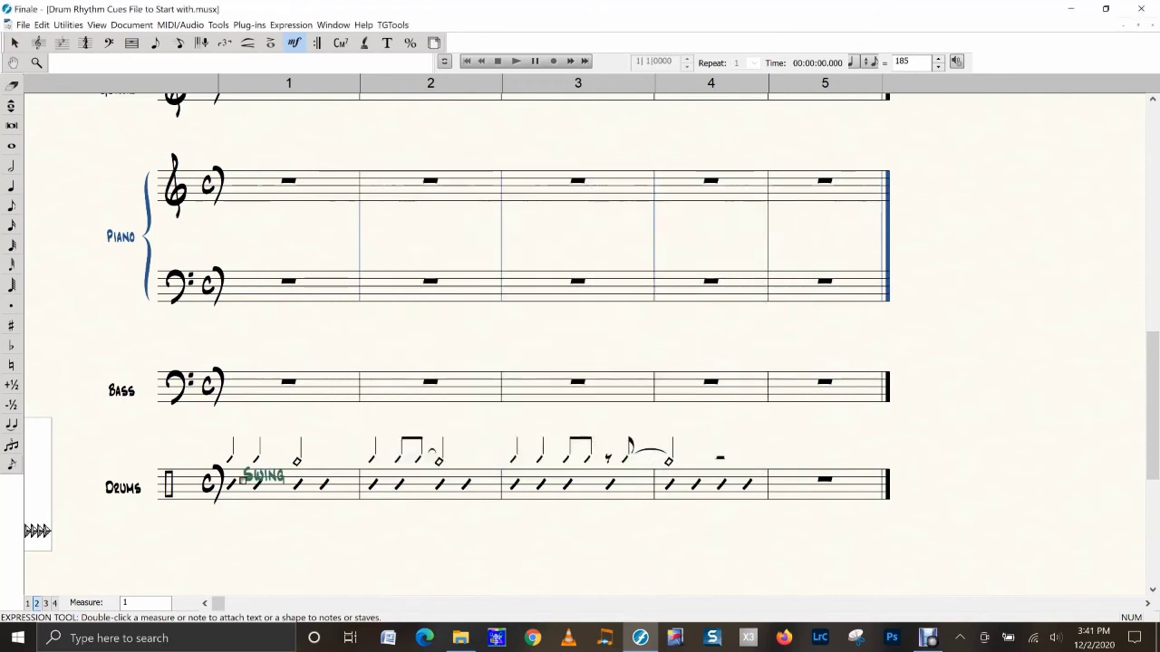
Move the Swing mark above the Drums staff's clef, before the first cue note, and play back the score in swing.
{"action": "left_click_drag", "start_coordinate": [242, 478], "coordinate": [166, 453]}
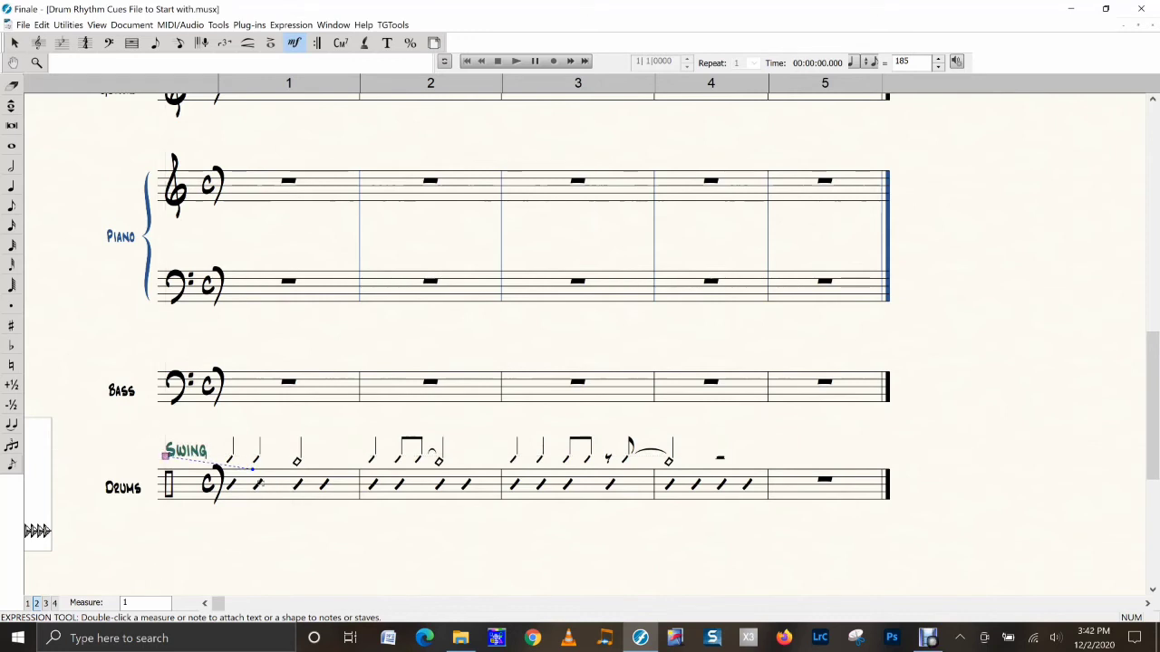
{"action": "key", "text": "space"}
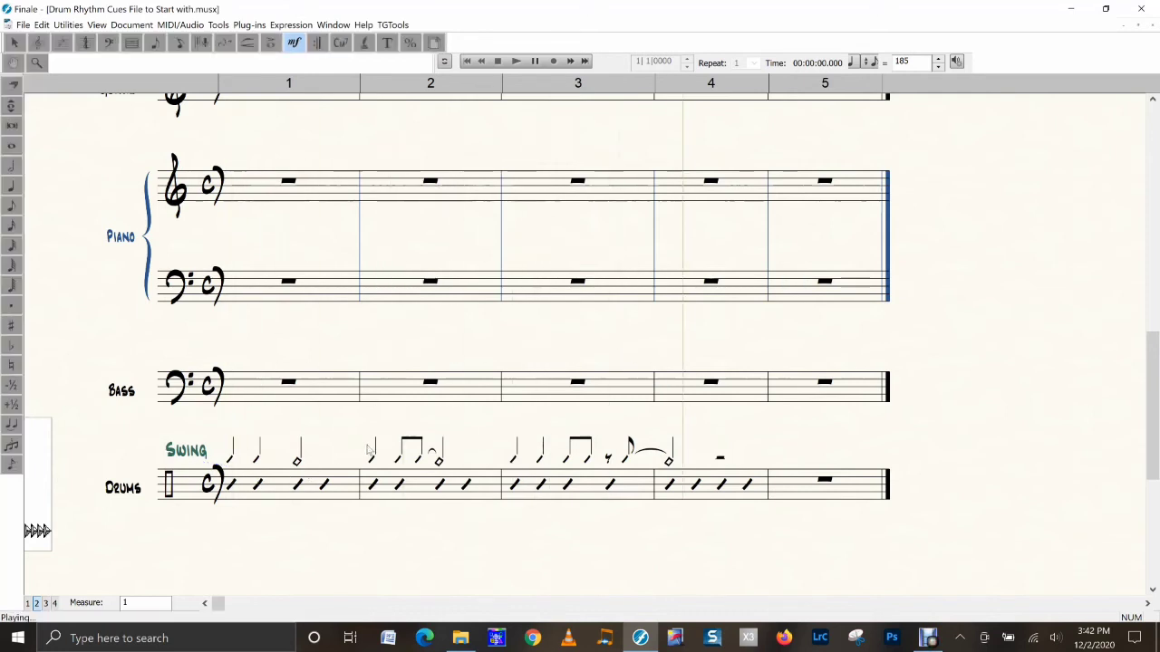
{"action": "key", "text": "space"}
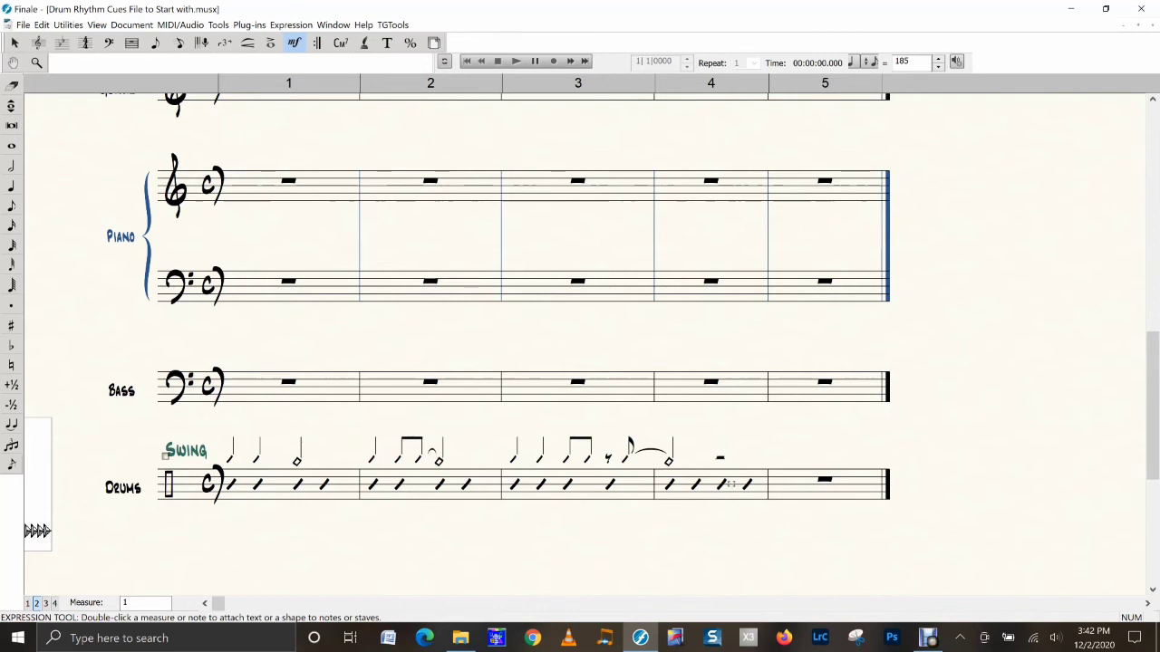
Hide the half rest in measure 4 of the cue rhythm above the Drums staff.
{"action": "left_click", "coordinate": [181, 45]}
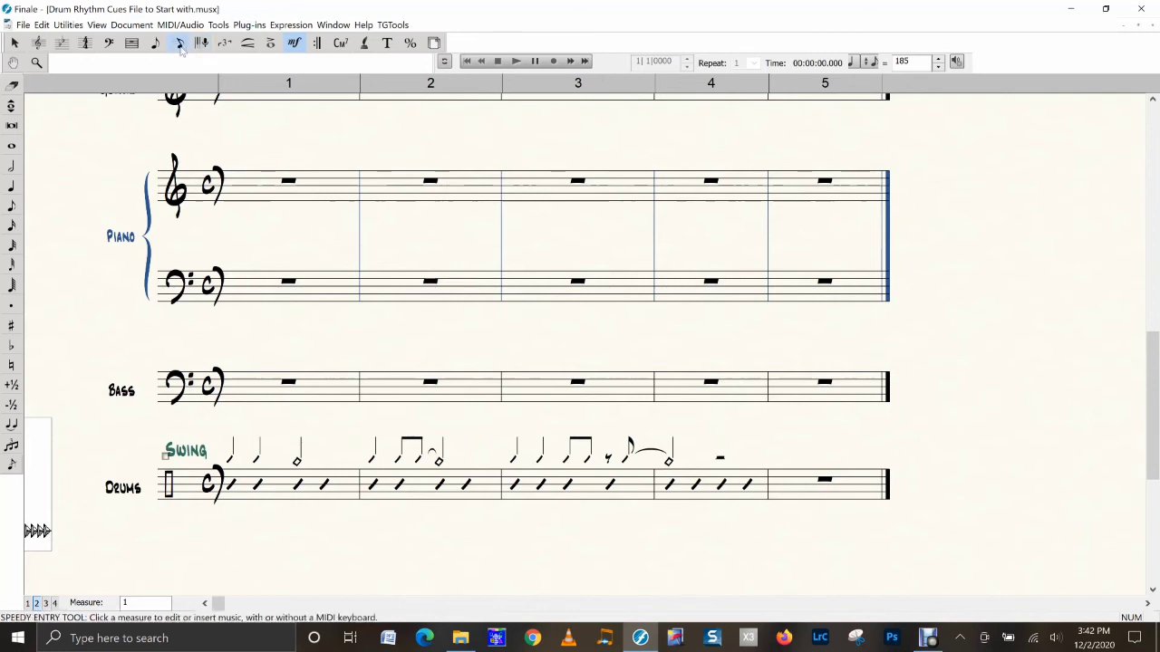
{"action": "left_click", "coordinate": [181, 46]}
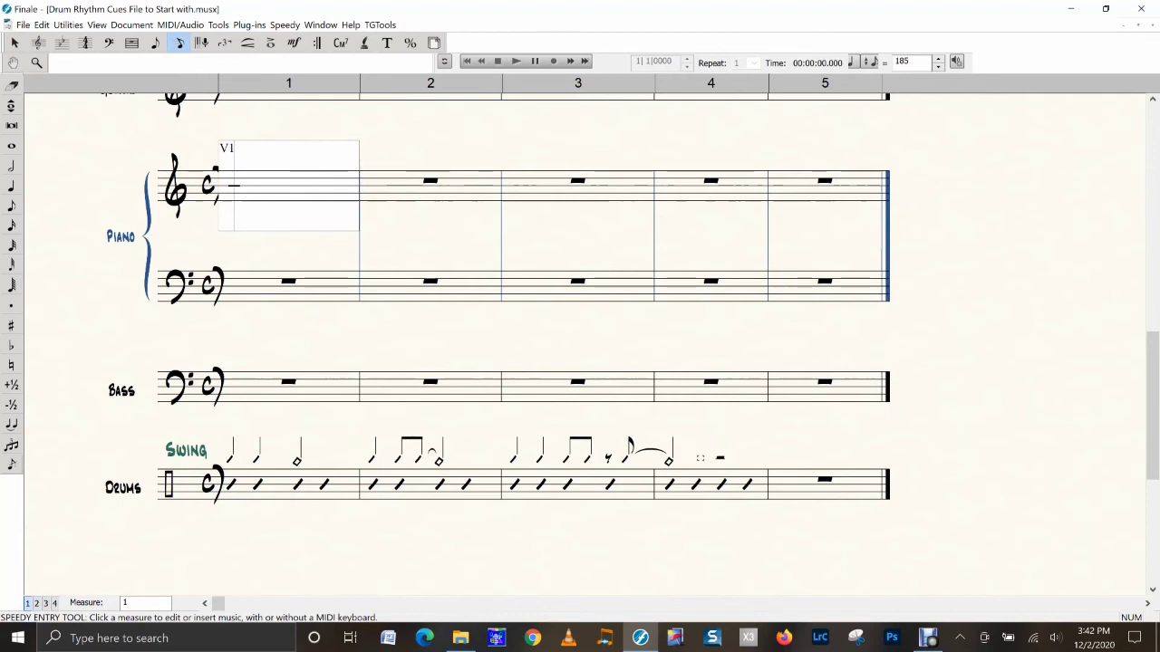
{"action": "left_click", "coordinate": [701, 462]}
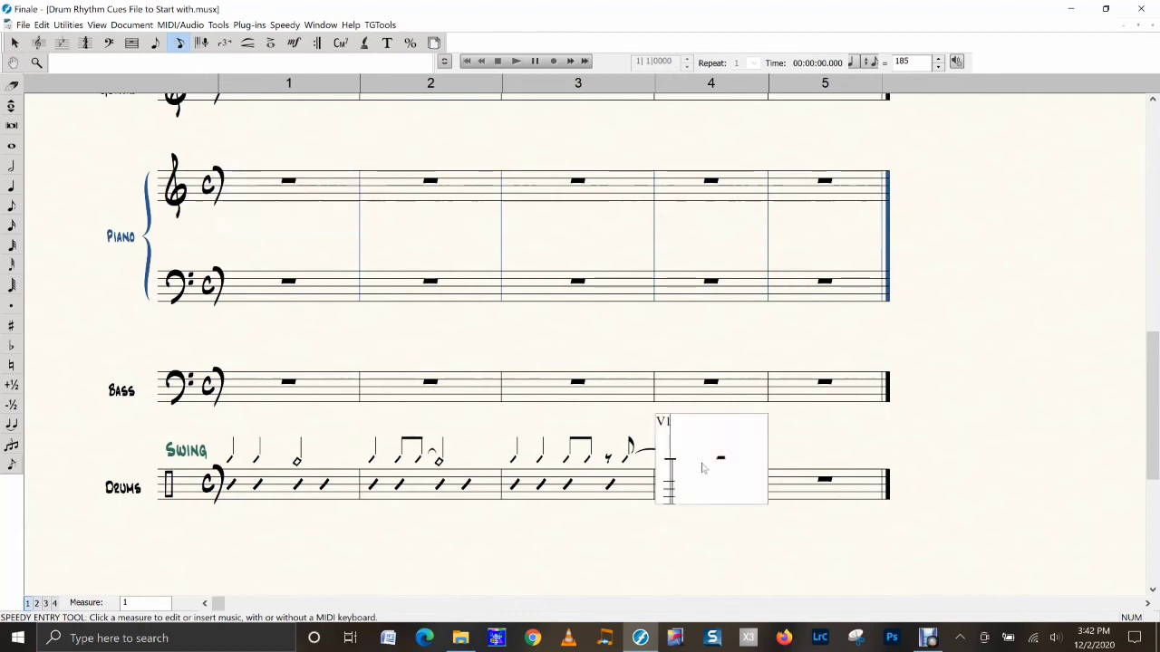
{"action": "key", "text": "Right"}
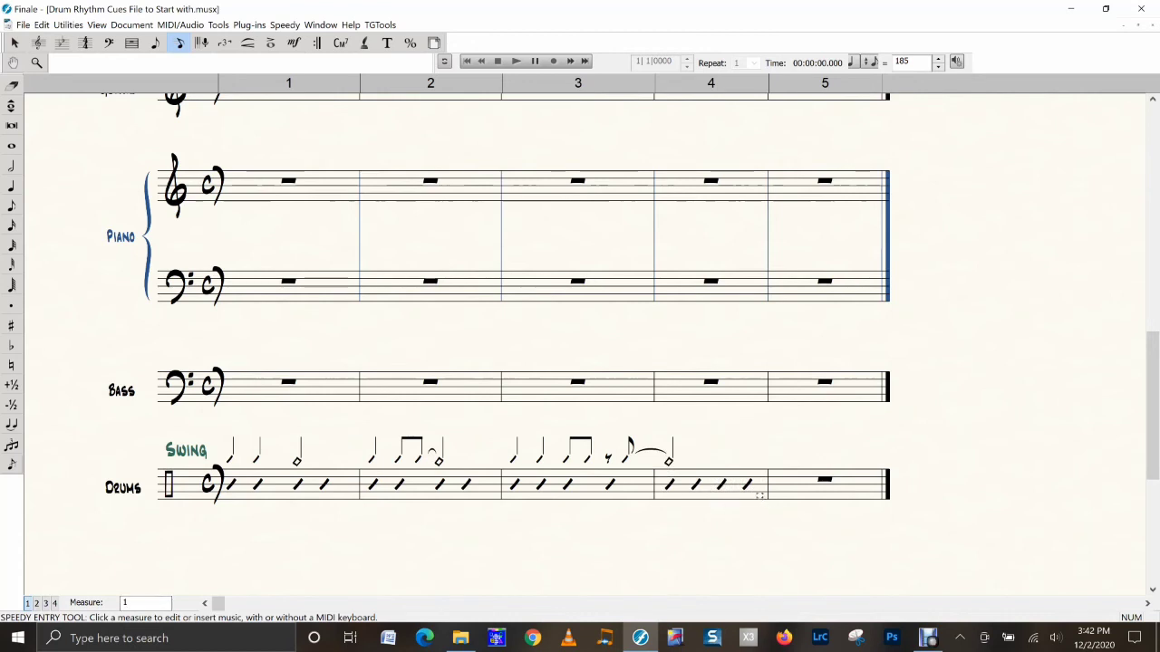
Assign the larger Fill technique text to Drums measure 4 and position it above the staff where the cue's half rest was.
{"action": "left_click", "coordinate": [295, 46]}
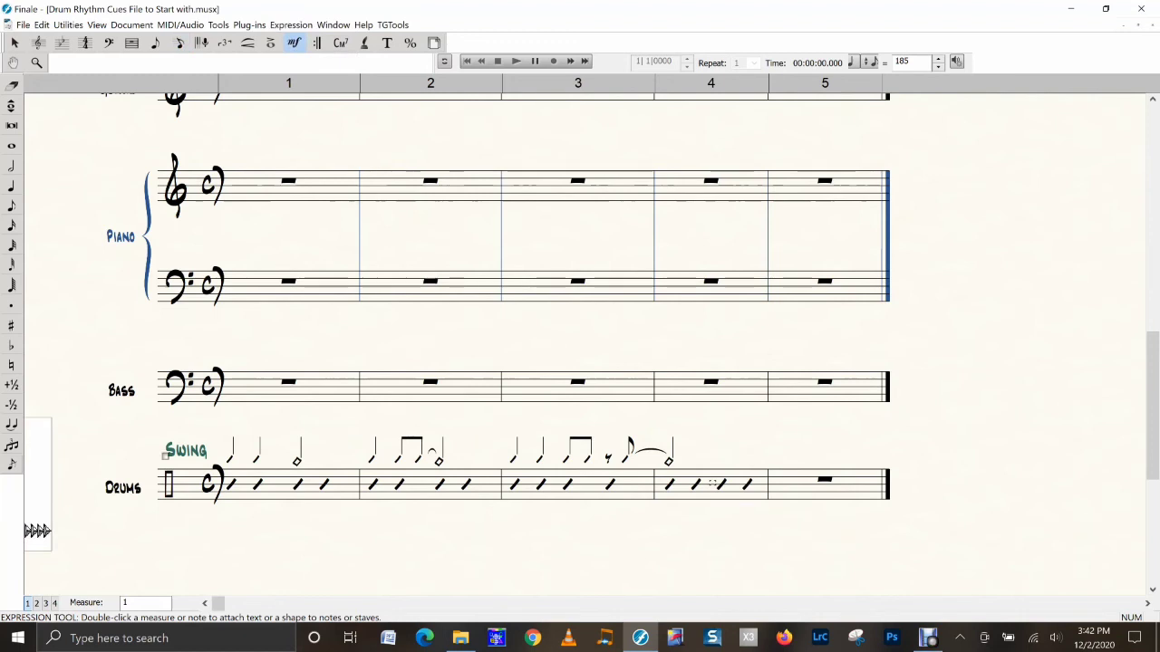
{"action": "double_click", "coordinate": [712, 483]}
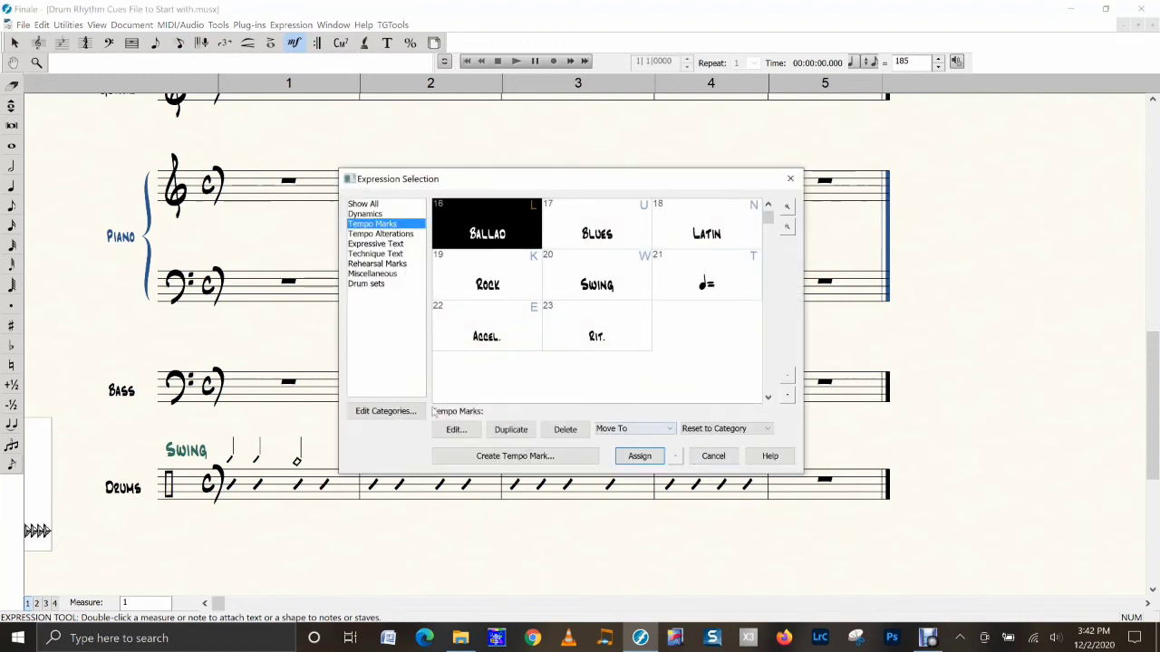
{"action": "left_click", "coordinate": [379, 254]}
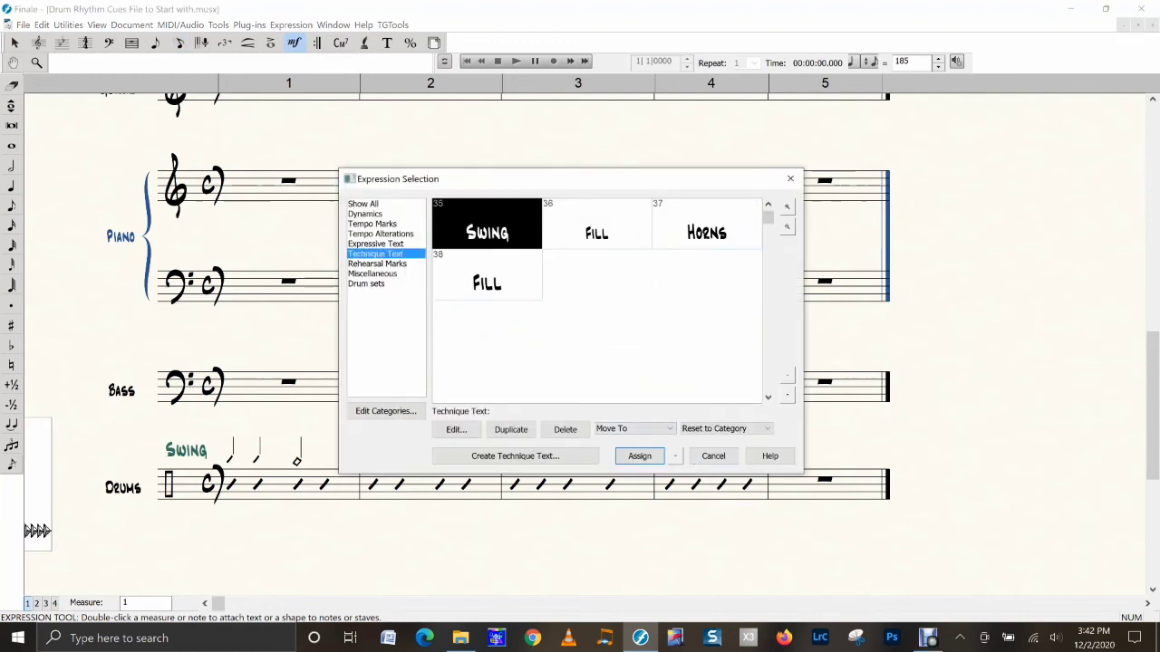
{"action": "left_click", "coordinate": [494, 288]}
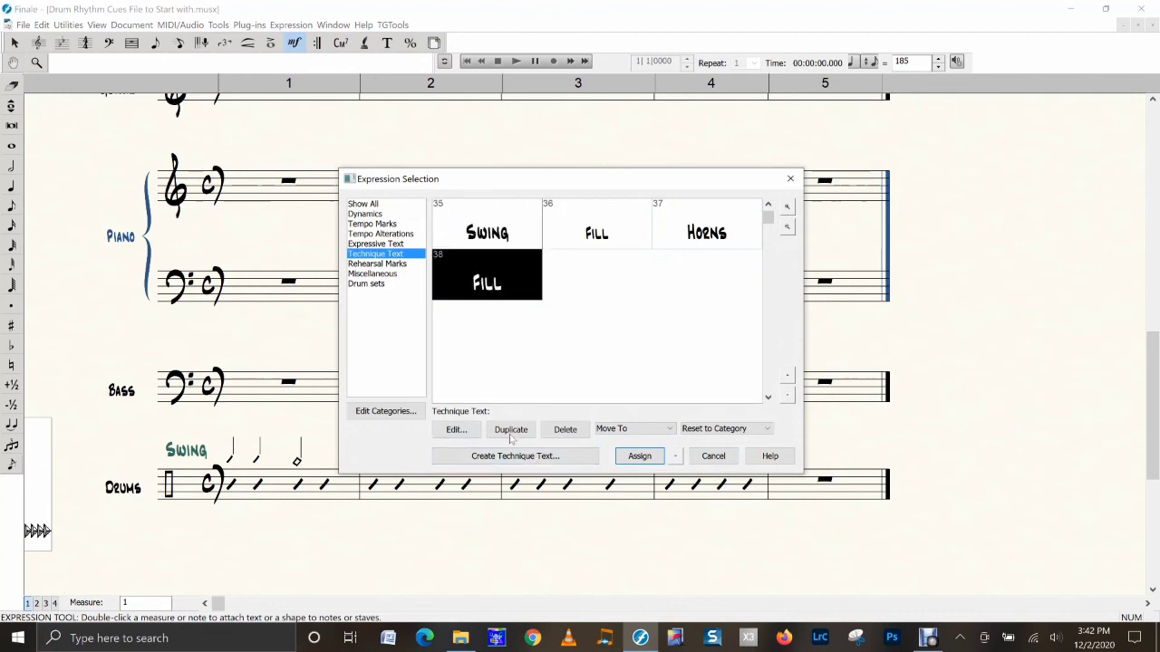
{"action": "left_click", "coordinate": [638, 456]}
{"action": "left_click_drag", "start_coordinate": [712, 443], "coordinate": [703, 456]}
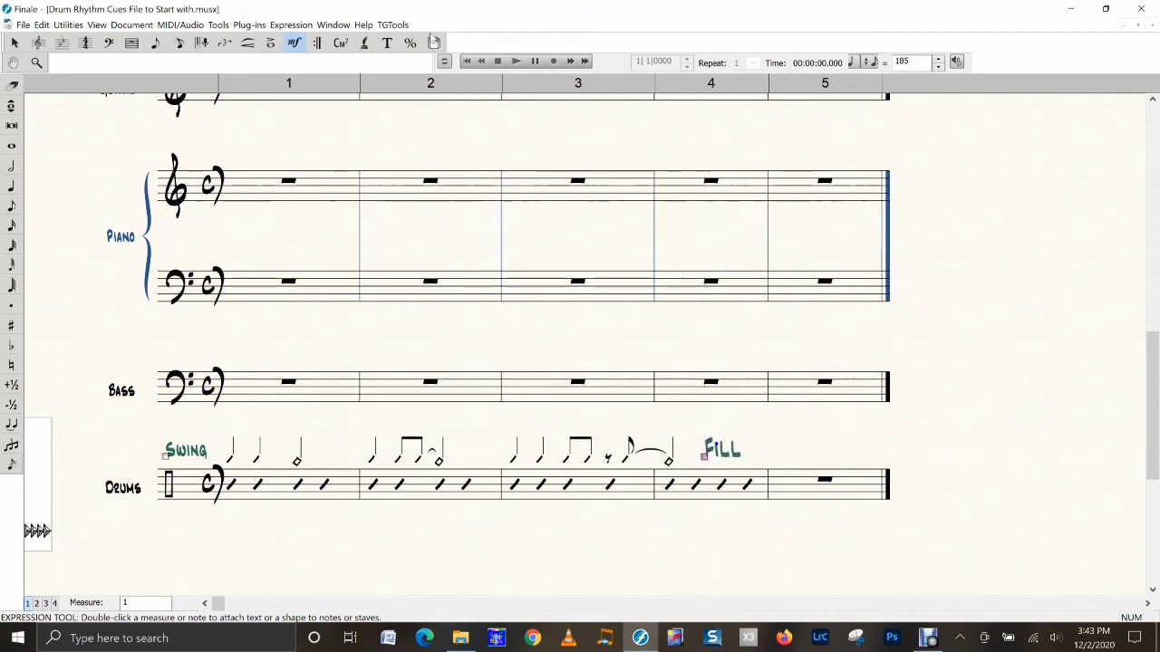
In layer 1 of Drums measure 4, replace the half rest with two eighth notes followed by an eighth-note triplet.
{"action": "left_click", "coordinate": [179, 43]}
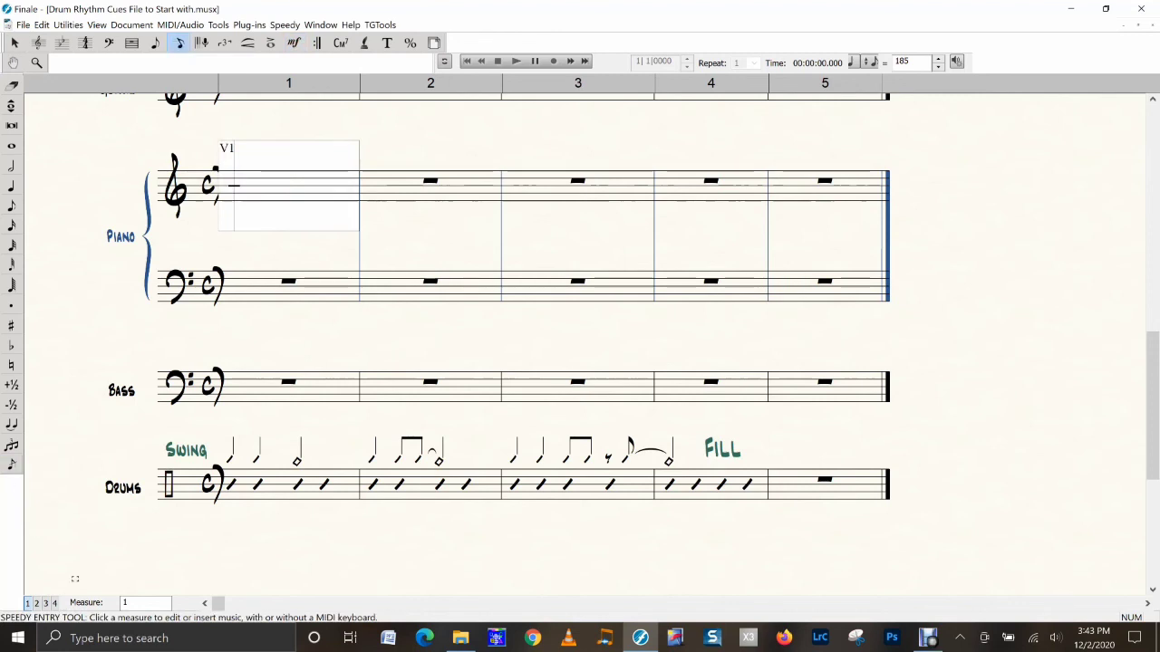
{"action": "left_click", "coordinate": [725, 485]}
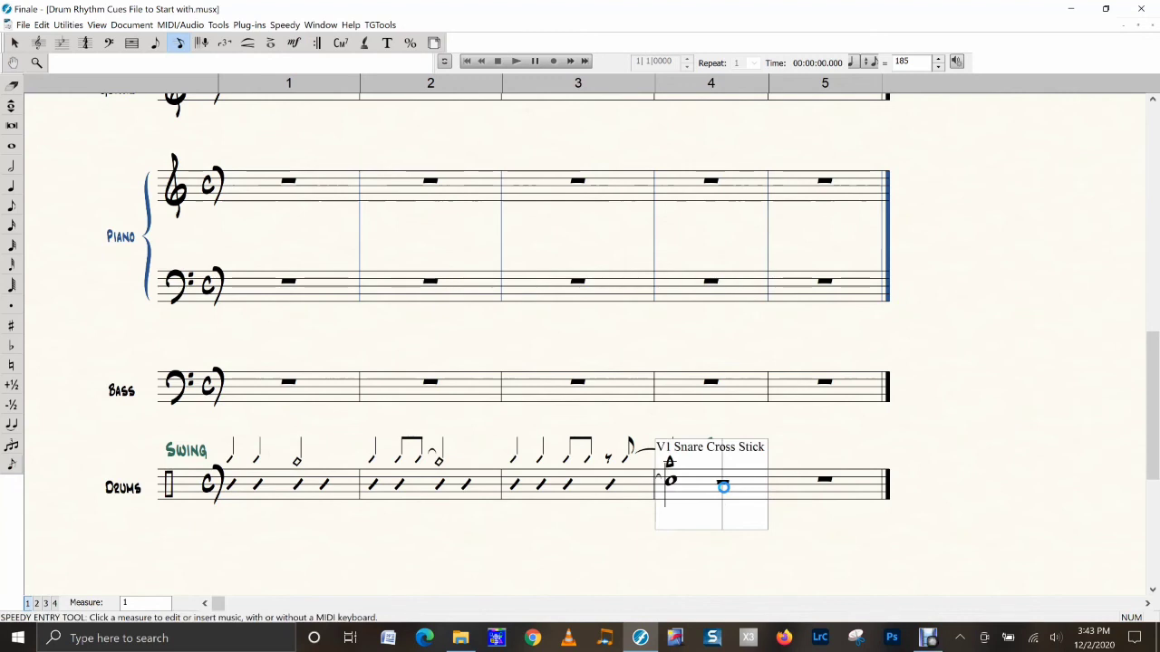
{"action": "key", "text": "Delete"}
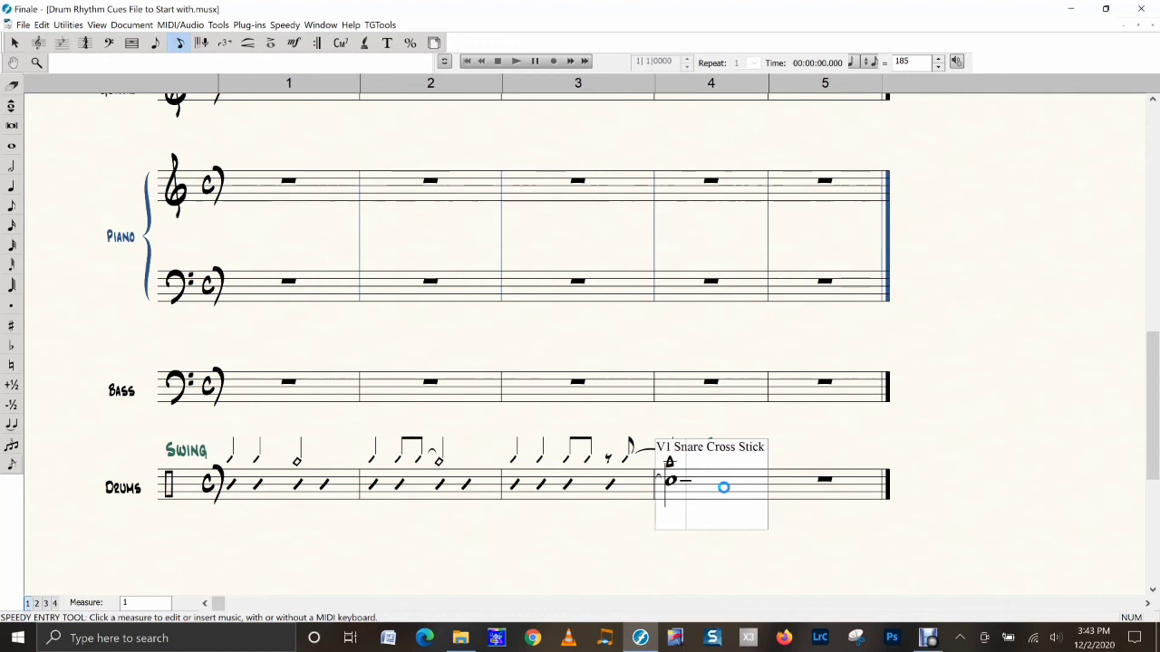
{"action": "key", "text": "4"}
{"action": "key", "text": "4"}
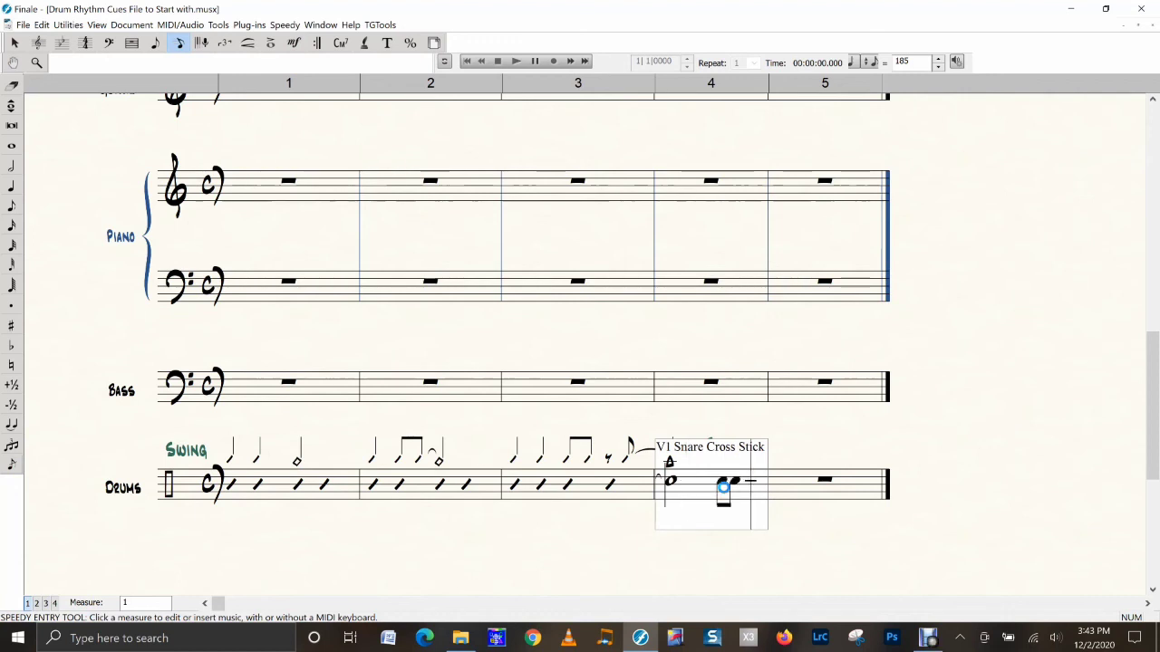
{"action": "key", "text": "ctrl+3"}
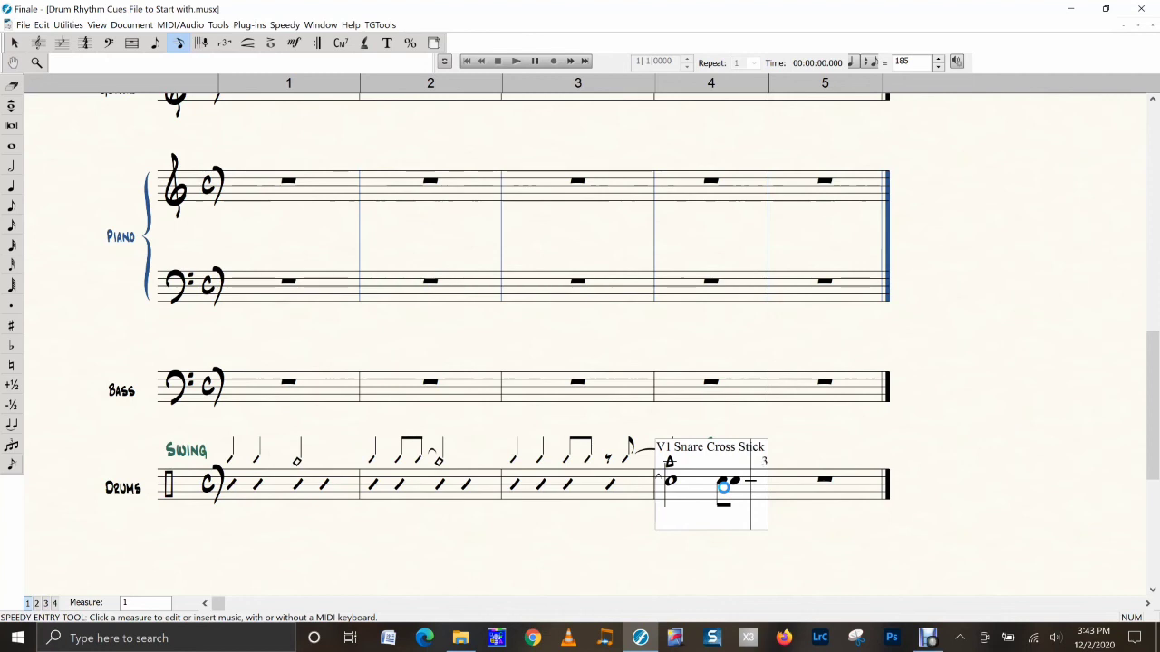
{"action": "key", "text": "4"}
{"action": "key", "text": "4"}
{"action": "key", "text": "Right"}
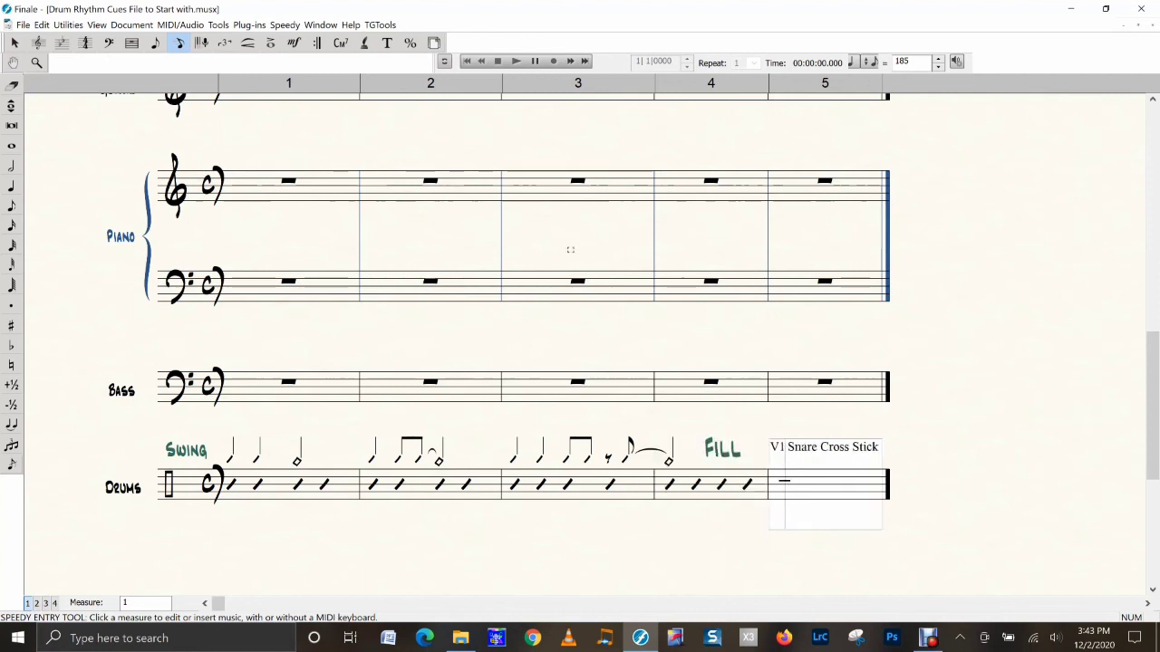
Leave note entry and play back the score from measure 1 to check the drum fill in measure 4.
{"action": "left_click", "coordinate": [15, 44]}
{"action": "key", "text": "space"}
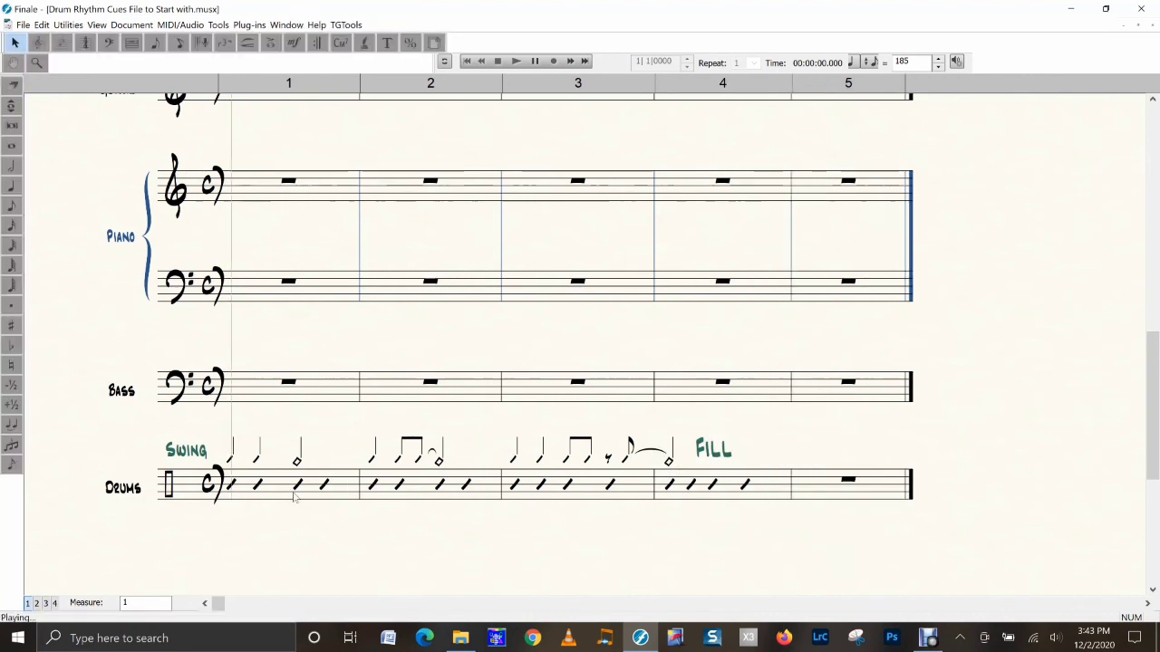